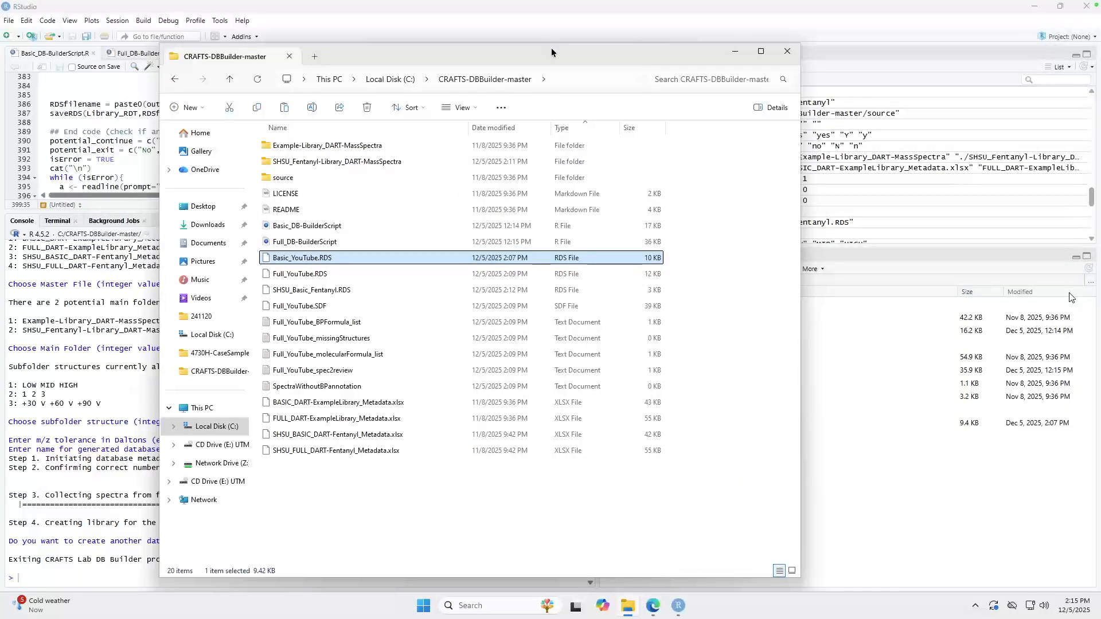
Step: Open the Libraries folder inside C:\DITv3.22_Updated_10112024\shiny_DIT in a second File Explorer tab
{"action": "left_click_drag", "start_coordinate": [600, 54], "coordinate": [651, 42]}
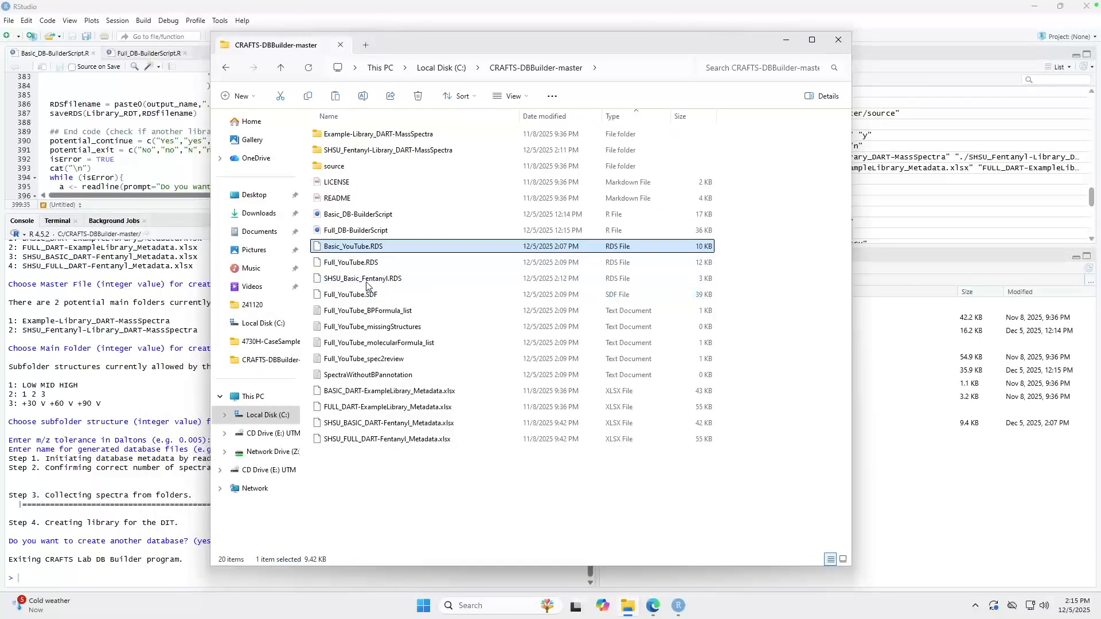
{"action": "left_click", "coordinate": [366, 47]}
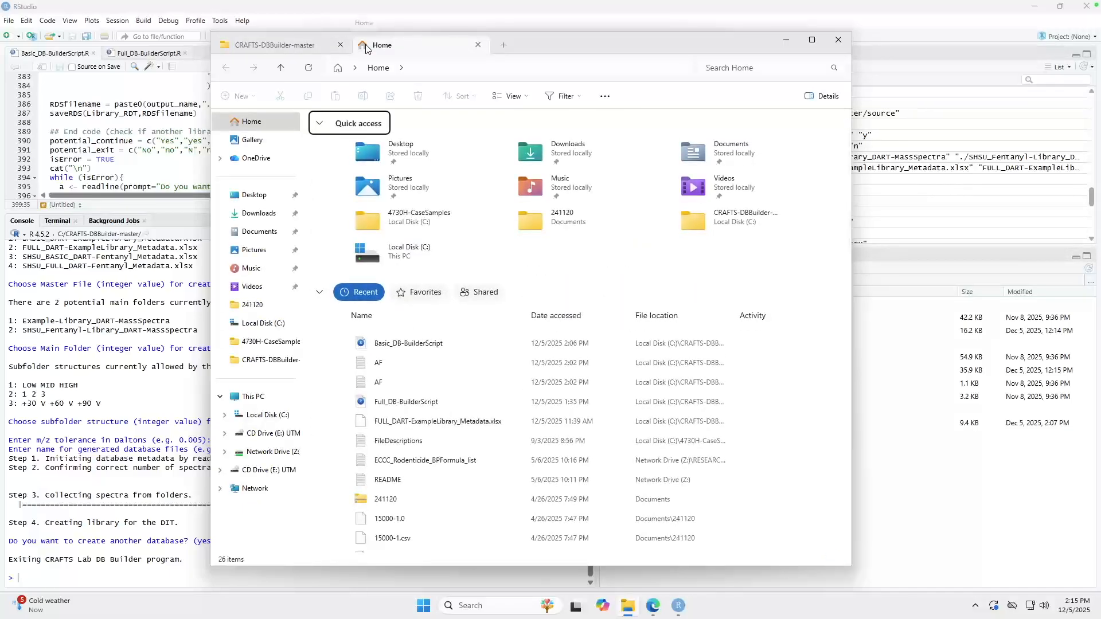
{"action": "left_click", "coordinate": [259, 324]}
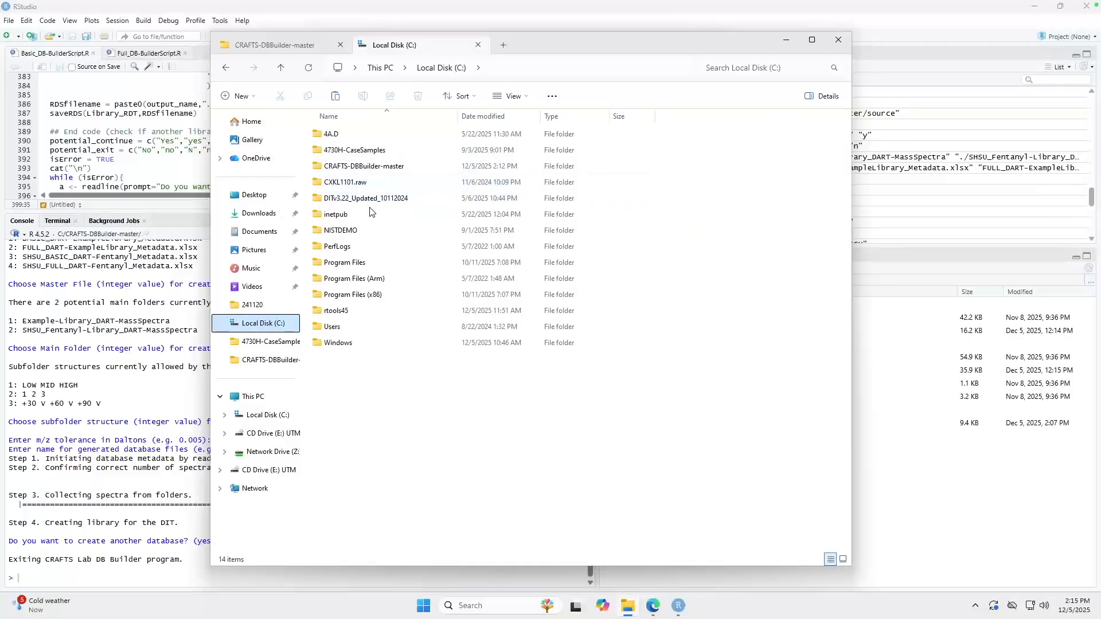
{"action": "left_click", "coordinate": [364, 204]}
{"action": "double_click", "coordinate": [368, 201]}
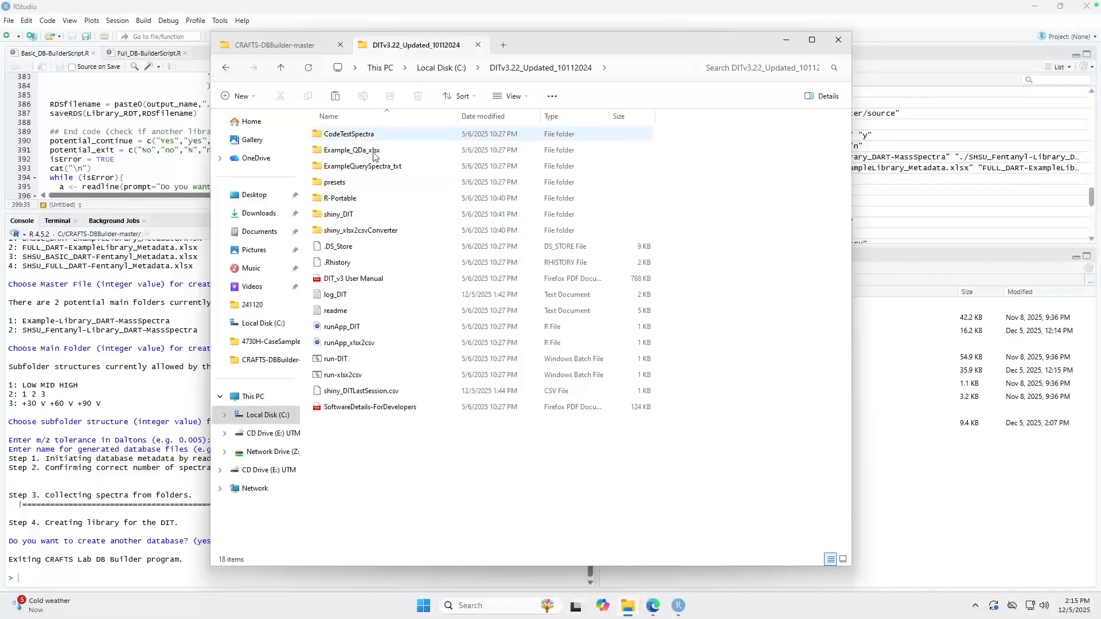
{"action": "double_click", "coordinate": [337, 217]}
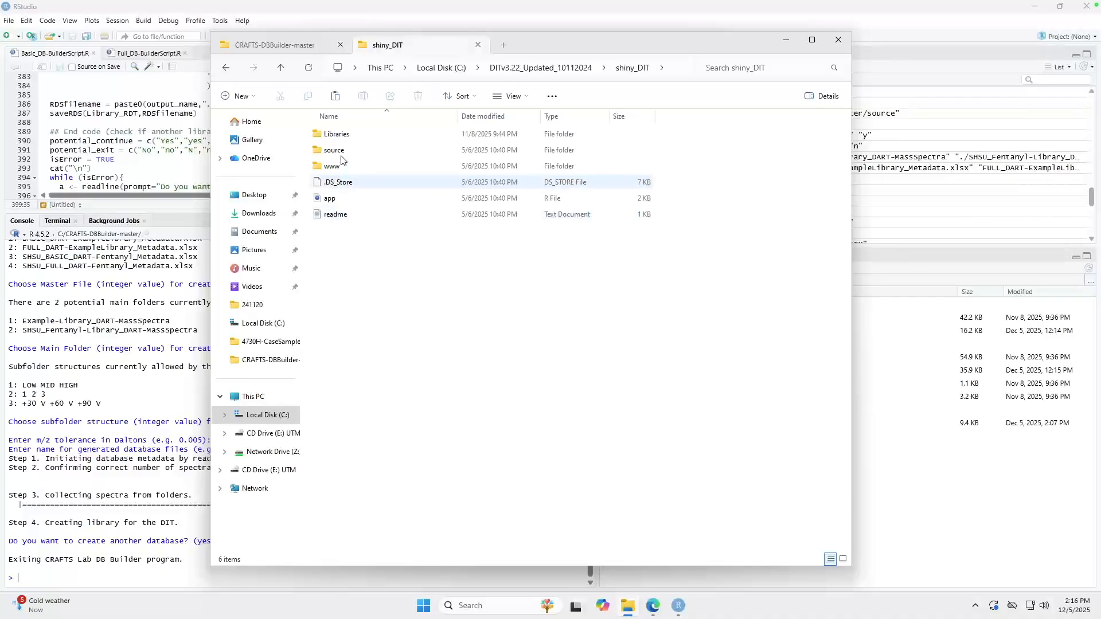
{"action": "double_click", "coordinate": [344, 140]}
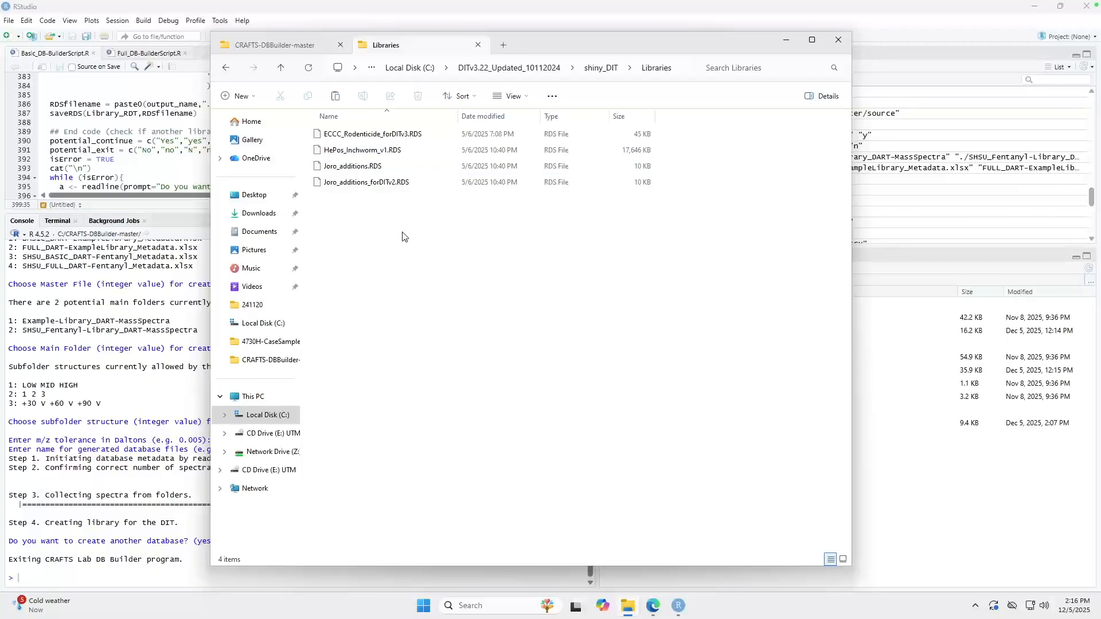
Step: Copy Basic_YouTube.RDS, Full_YouTube.RDS and SHSU_Basic_Fentanyl.RDS from CRAFTS-DBBuilder-master into the DIT Libraries folder
{"action": "left_click", "coordinate": [274, 46]}
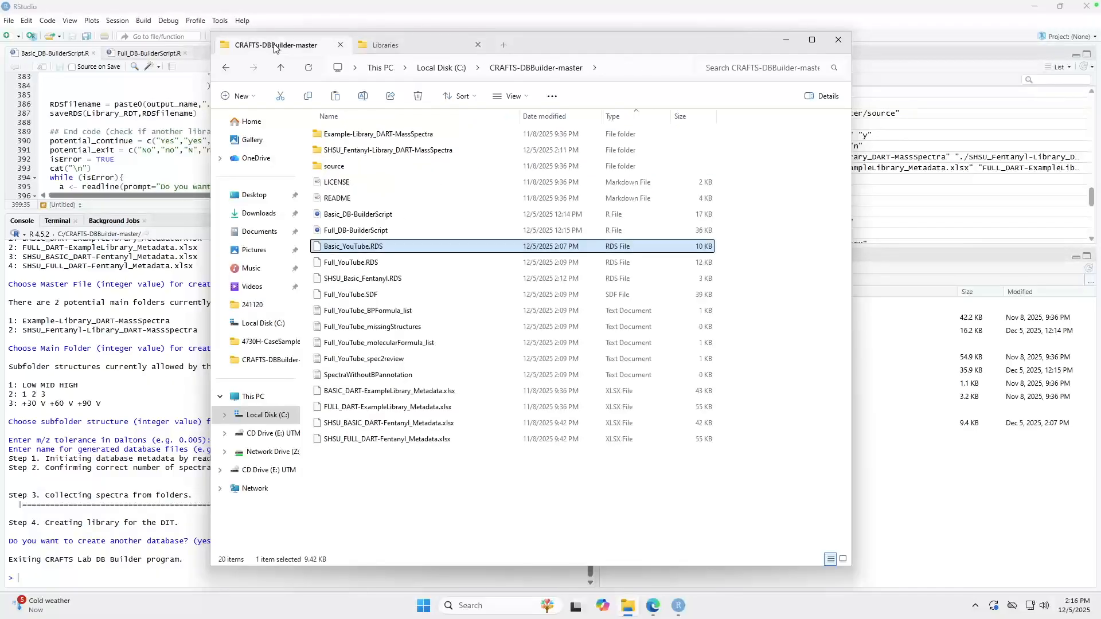
{"action": "left_click", "coordinate": [354, 280], "text": "shift"}
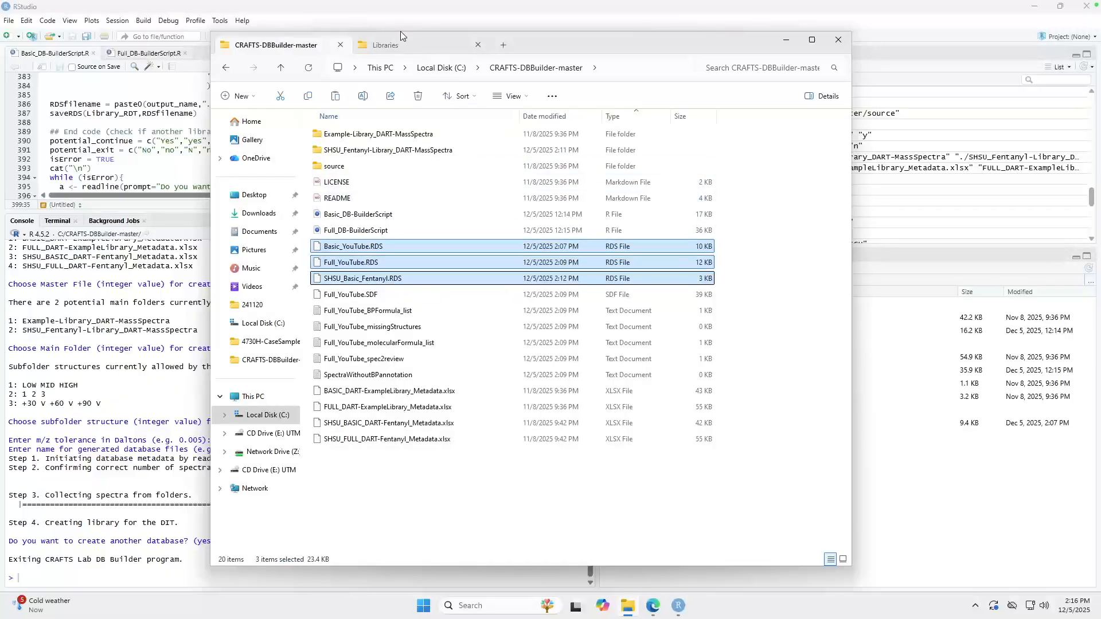
{"action": "left_click", "coordinate": [384, 44]}
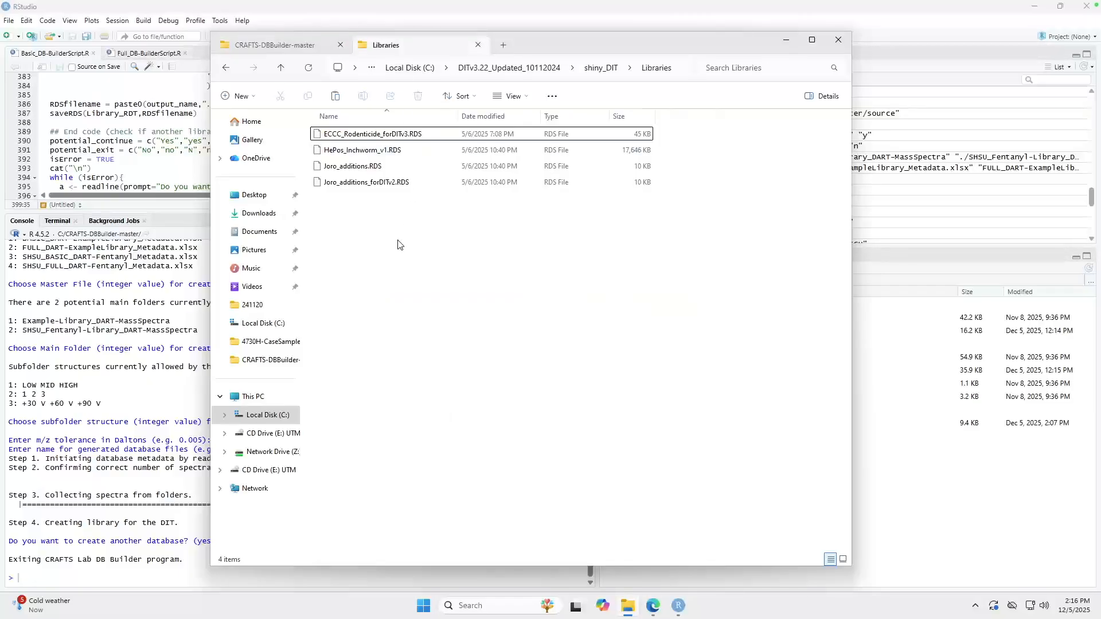
{"action": "key", "text": "ctrl+v"}
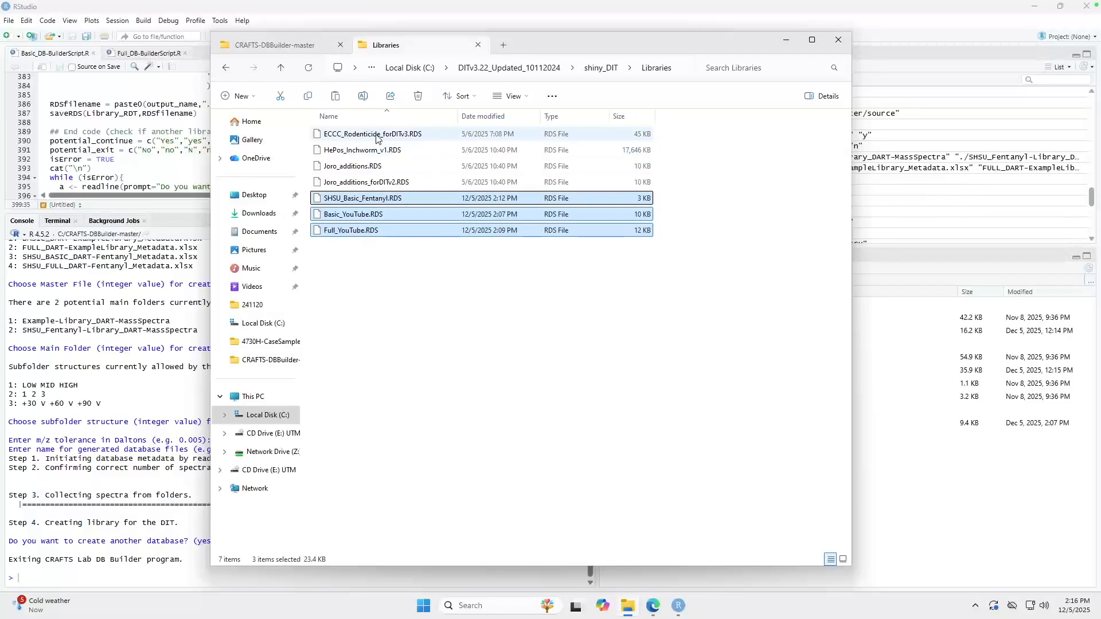
{"action": "left_click", "coordinate": [394, 293]}
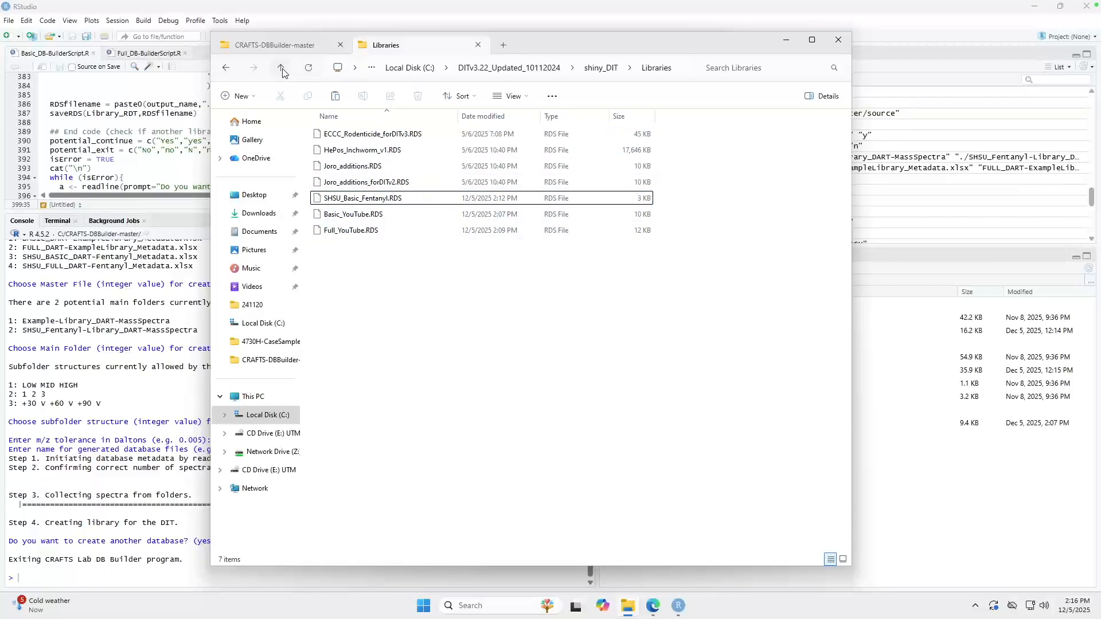
Step: Return to the DITv3.22_Updated_10112024 folder and launch the run-DIT batch file, allowing it to run
{"action": "left_click", "coordinate": [500, 69]}
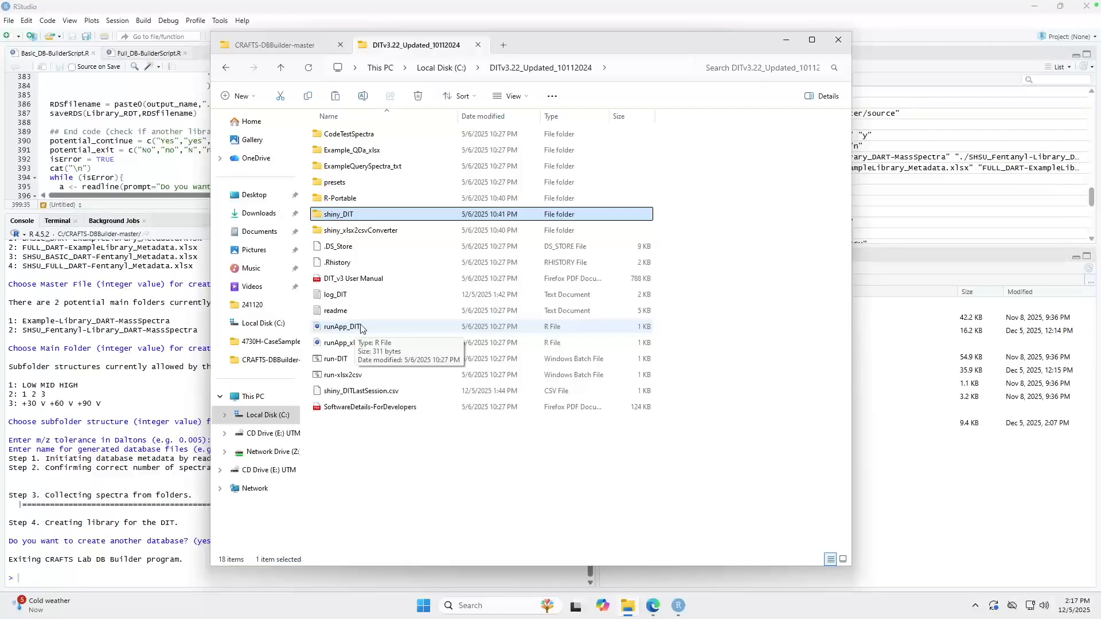
{"action": "double_click", "coordinate": [347, 361]}
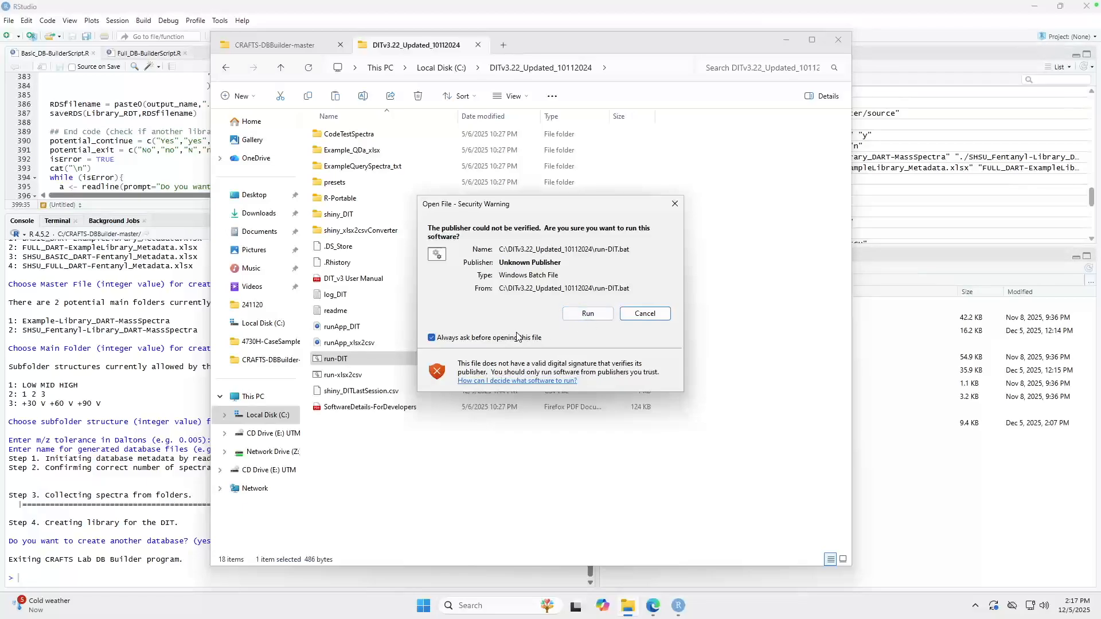
{"action": "left_click", "coordinate": [582, 315]}
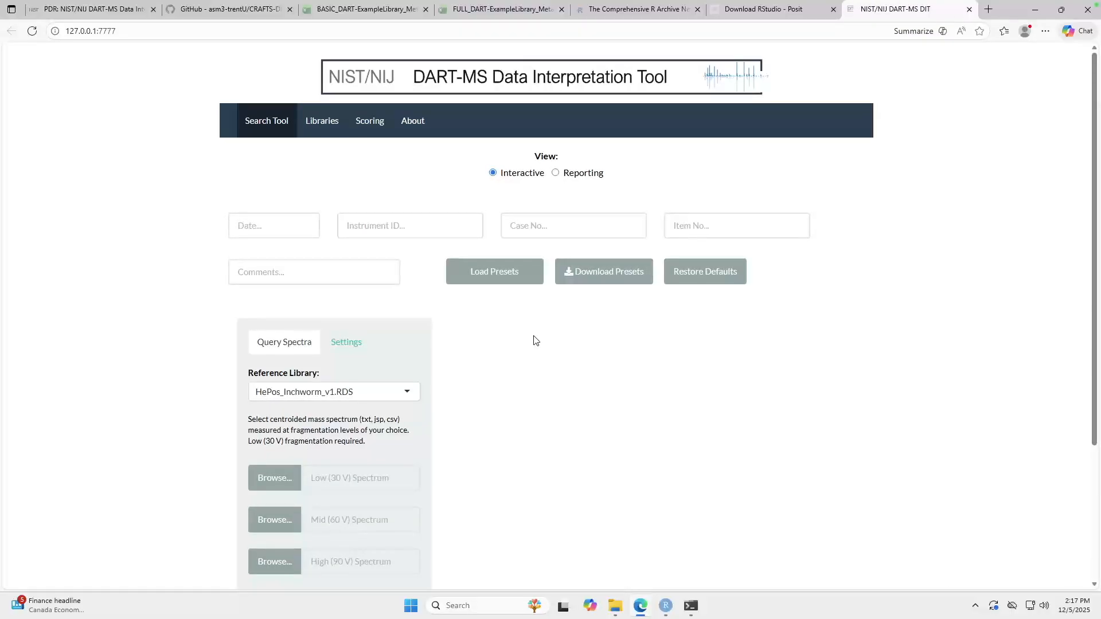
Step: Open the Libraries page of the DART-MS Data Interpretation Tool and review the HePos_Inchworm_v1.RDS compound table
{"action": "scroll", "coordinate": [430, 346], "scroll_direction": "down", "scroll_amount": 2}
{"action": "scroll", "coordinate": [453, 392], "scroll_direction": "up", "scroll_amount": 2}
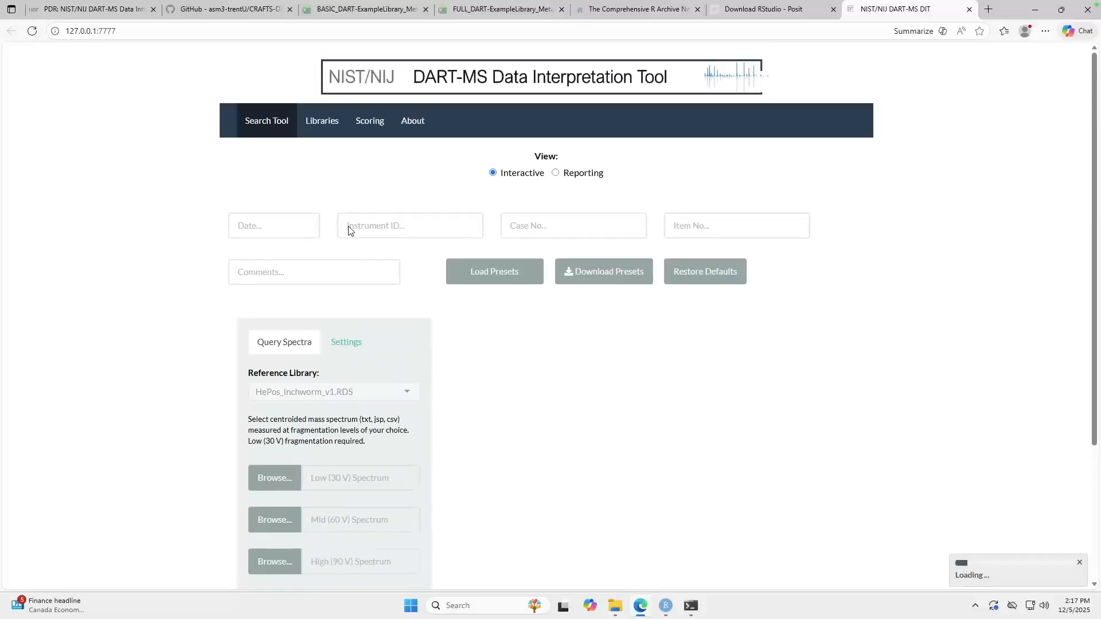
{"action": "left_click", "coordinate": [319, 122]}
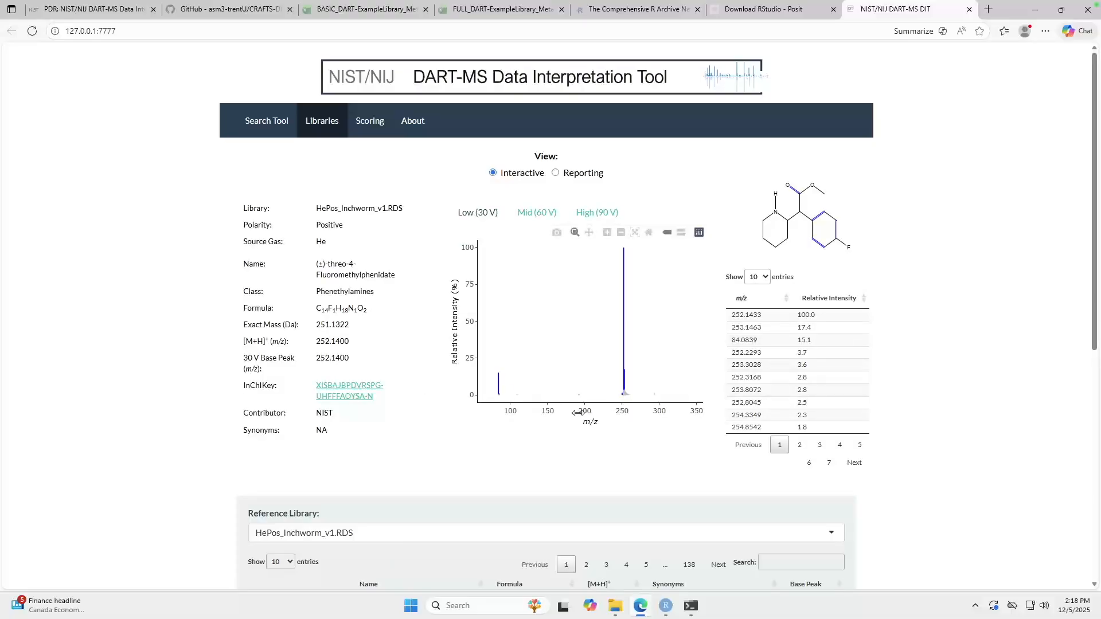
{"action": "scroll", "coordinate": [553, 416], "scroll_direction": "down", "scroll_amount": 5}
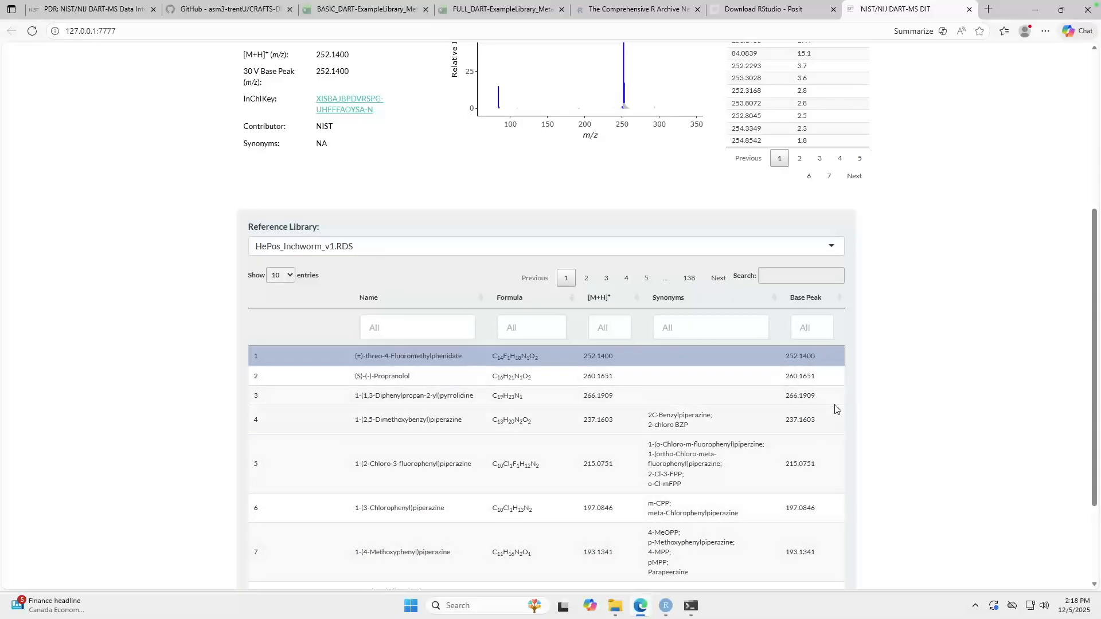
{"action": "scroll", "coordinate": [881, 418], "scroll_direction": "down", "scroll_amount": 2}
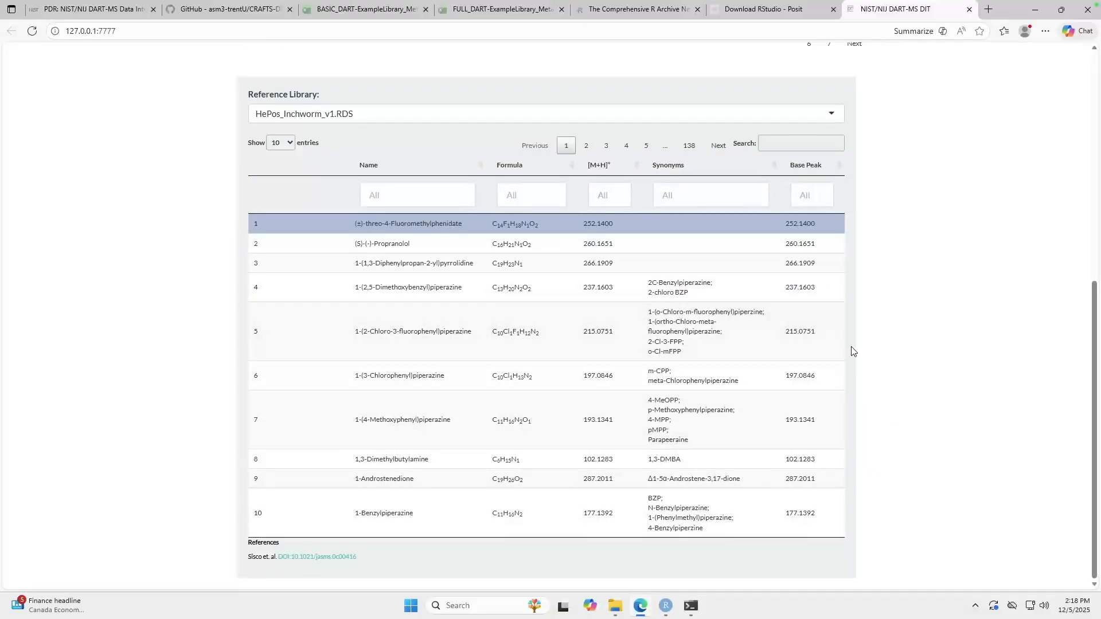
{"action": "scroll", "coordinate": [855, 347], "scroll_direction": "up", "scroll_amount": 4}
{"action": "scroll", "coordinate": [880, 370], "scroll_direction": "up", "scroll_amount": 3}
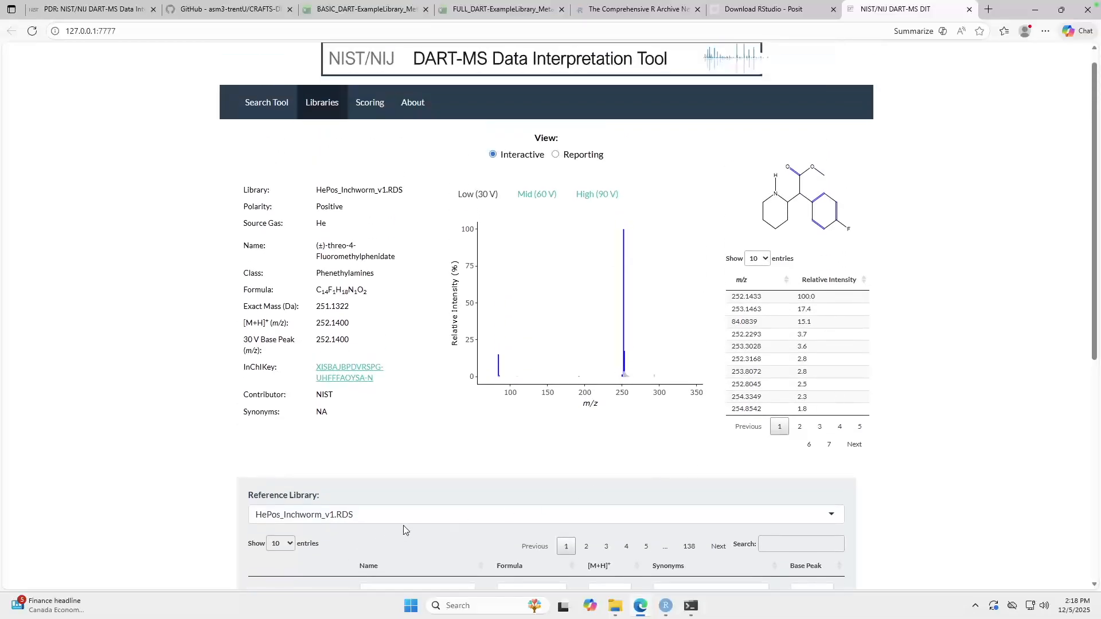
Step: Load the Basic_YouTube.RDS reference library and view Acetylfentanyl's spectra at 60 V, 90 V and 30 V
{"action": "left_click", "coordinate": [418, 515]}
{"action": "scroll", "coordinate": [892, 512], "scroll_direction": "down", "scroll_amount": 6}
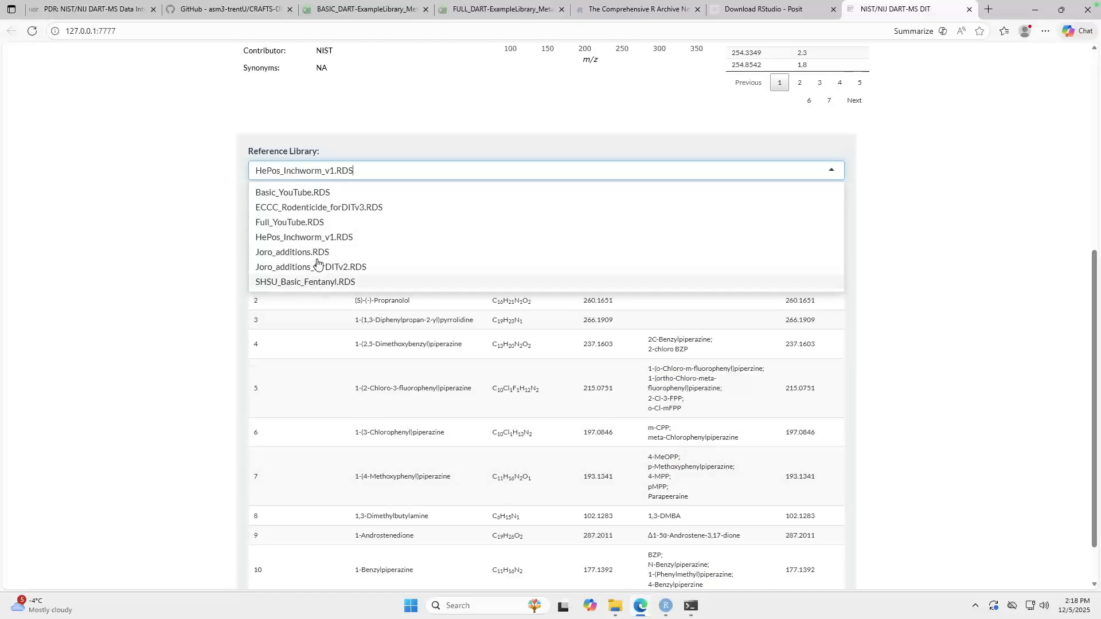
{"action": "left_click", "coordinate": [314, 193]}
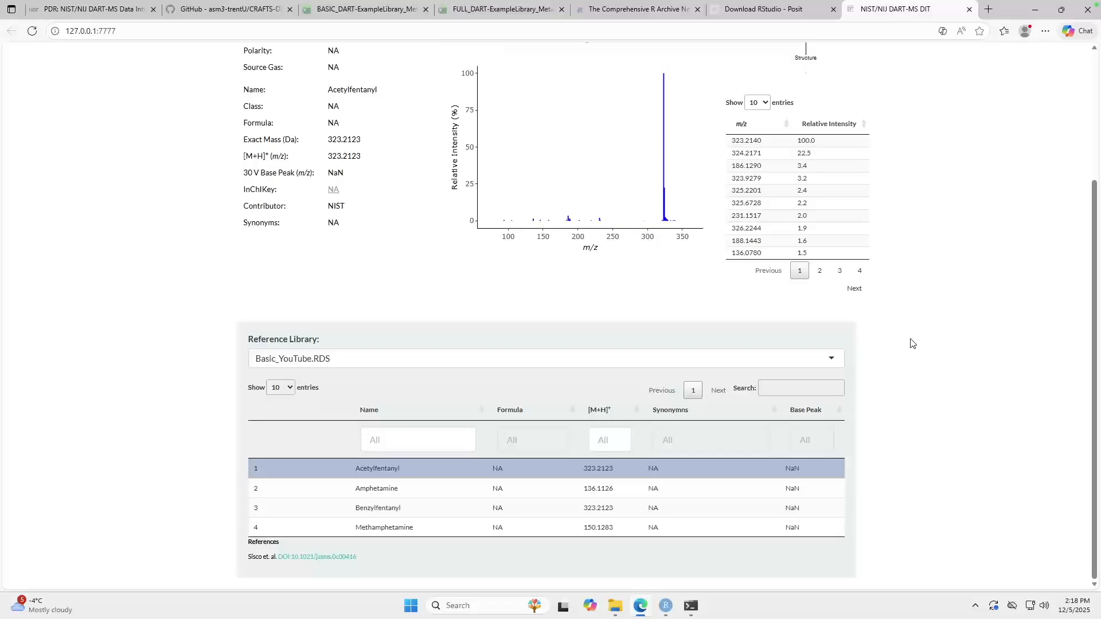
{"action": "scroll", "coordinate": [912, 343], "scroll_direction": "up", "scroll_amount": 3}
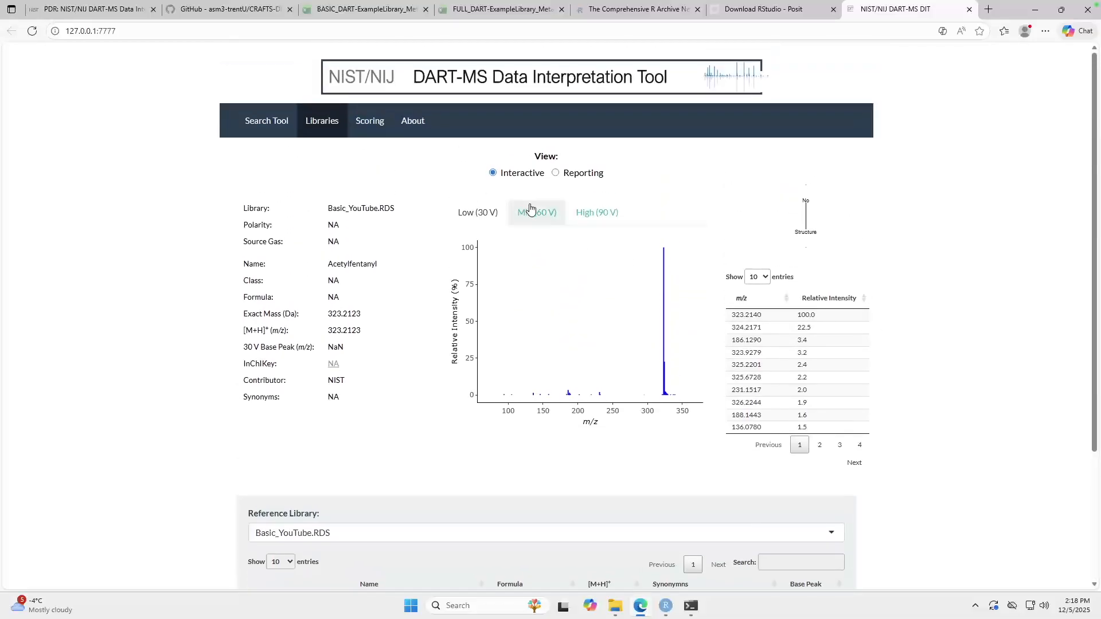
{"action": "left_click", "coordinate": [524, 208]}
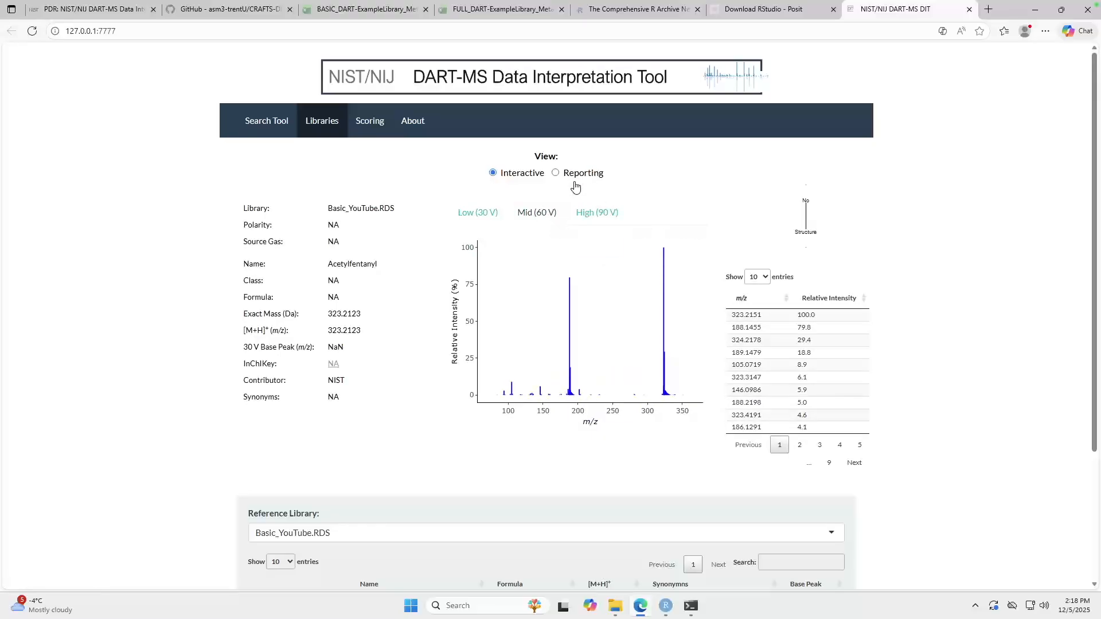
{"action": "left_click", "coordinate": [595, 215]}
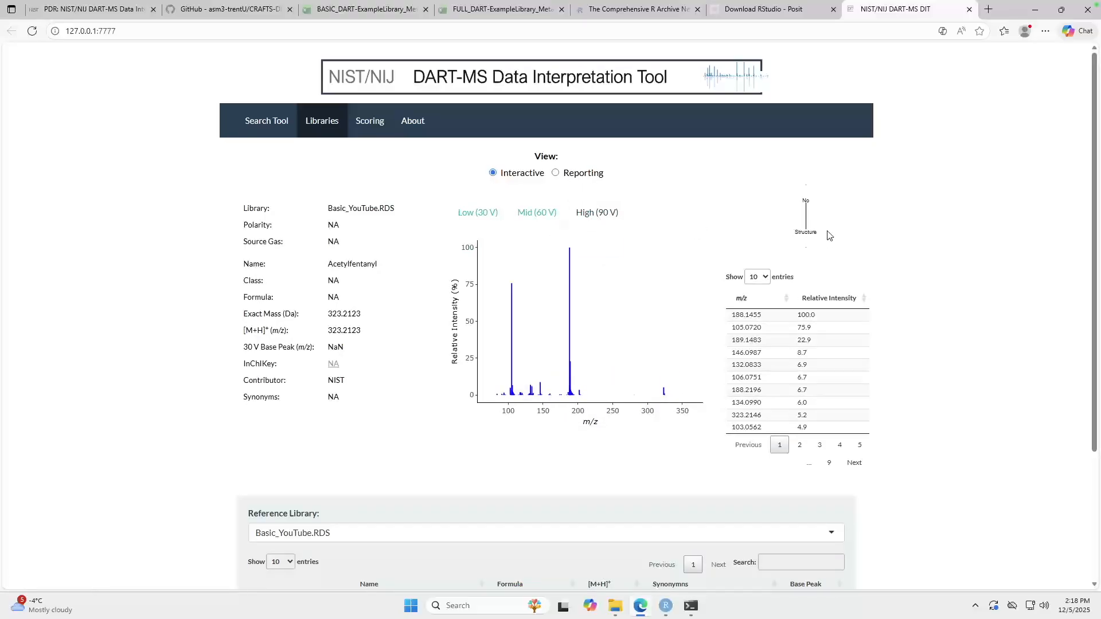
{"action": "left_click", "coordinate": [478, 212]}
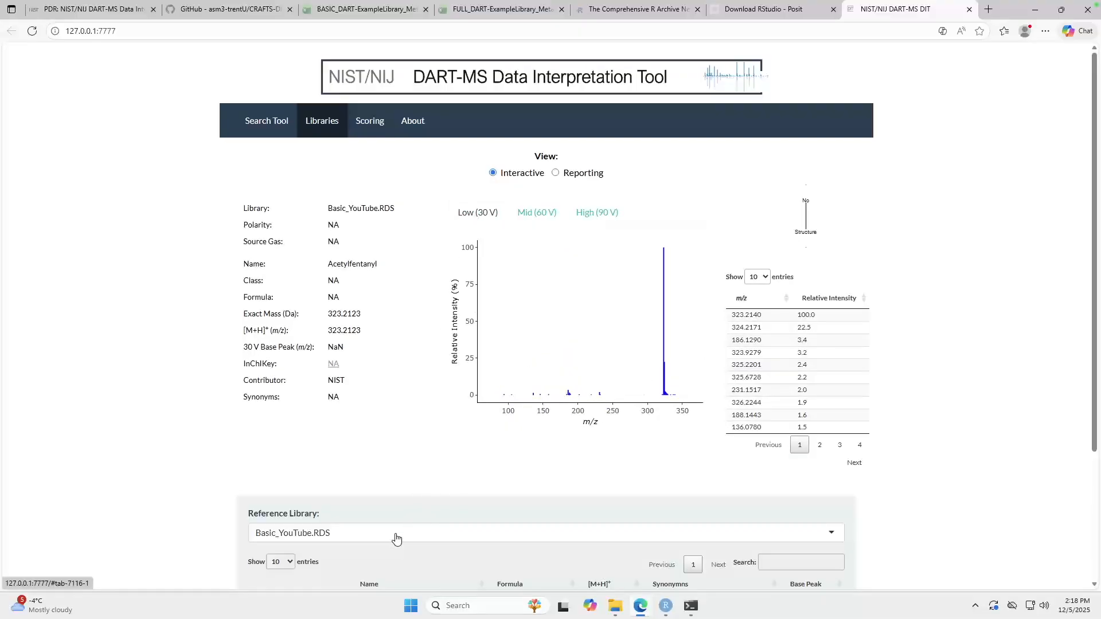
Step: Switch the reference library to Full_YouTube.RDS and review its compound details and entry table
{"action": "left_click", "coordinate": [414, 537]}
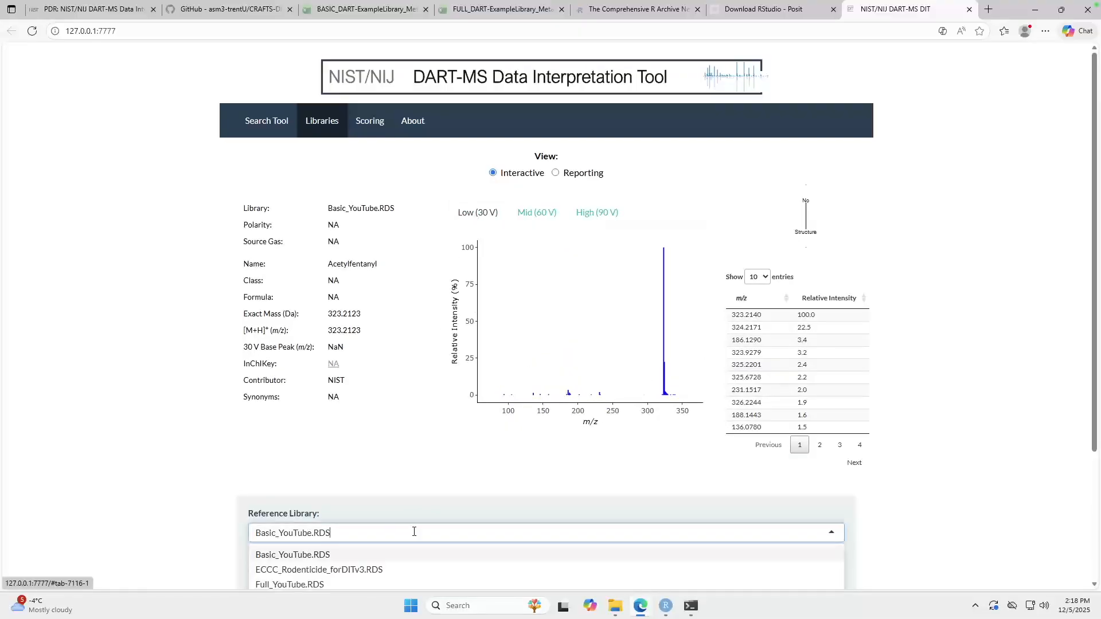
{"action": "left_click", "coordinate": [369, 584]}
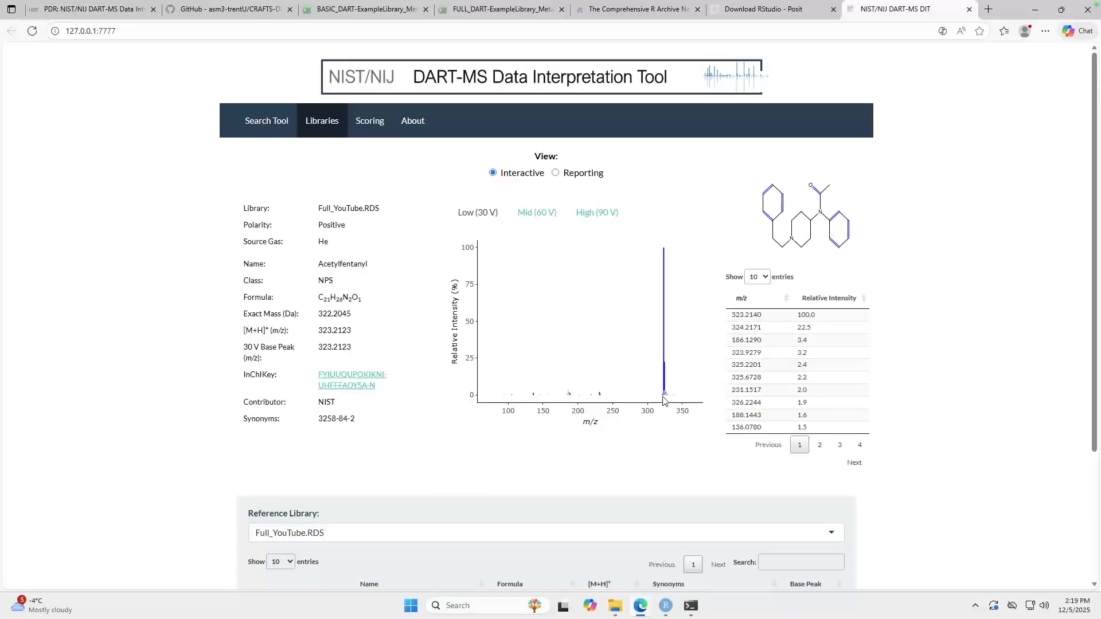
{"action": "mouse_move", "coordinate": [556, 394]}
{"action": "scroll", "coordinate": [937, 511], "scroll_direction": "down", "scroll_amount": 2}
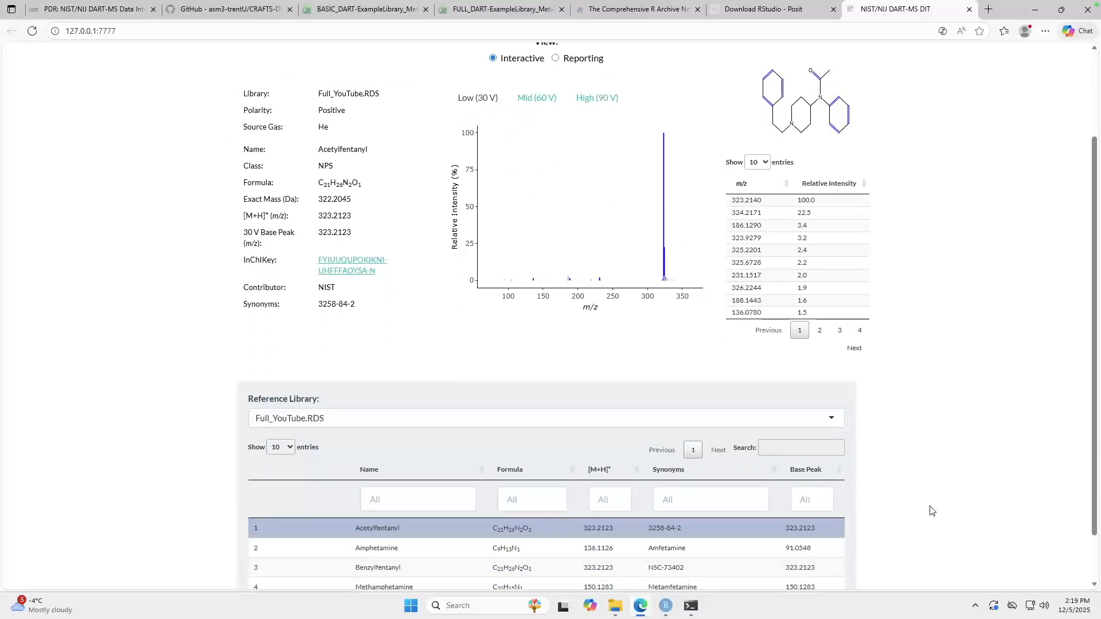
{"action": "scroll", "coordinate": [931, 511], "scroll_direction": "down", "scroll_amount": 1}
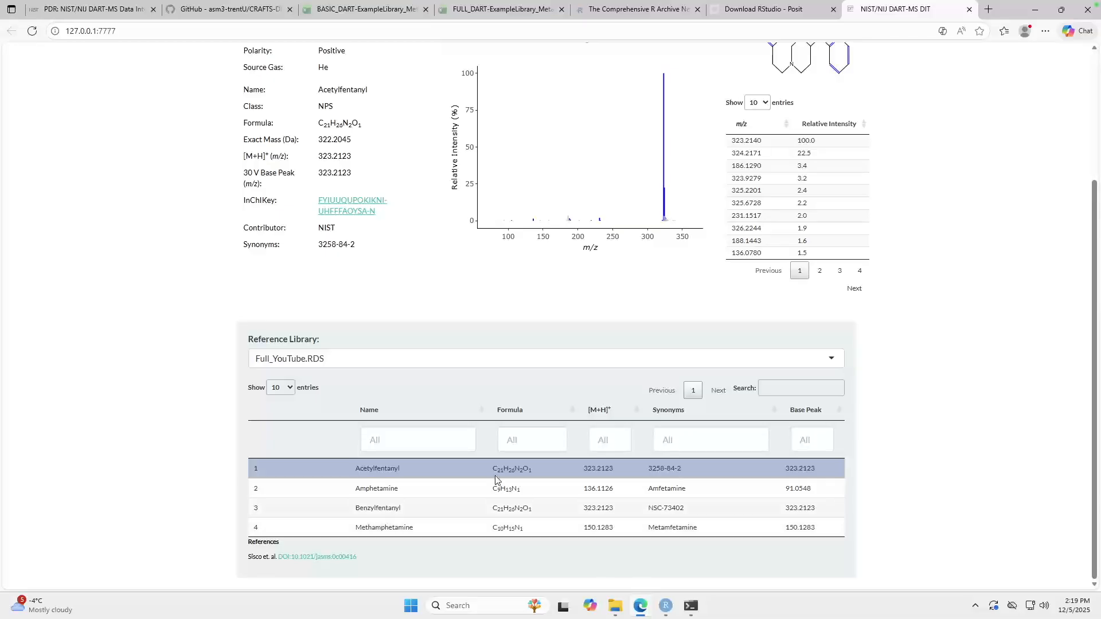
Step: View the SHSU_Basic_Fentanyl.RDS reference library, followed by the entries of ECCC_Rodenticide_forDITv3.RDS
{"action": "left_click", "coordinate": [732, 358]}
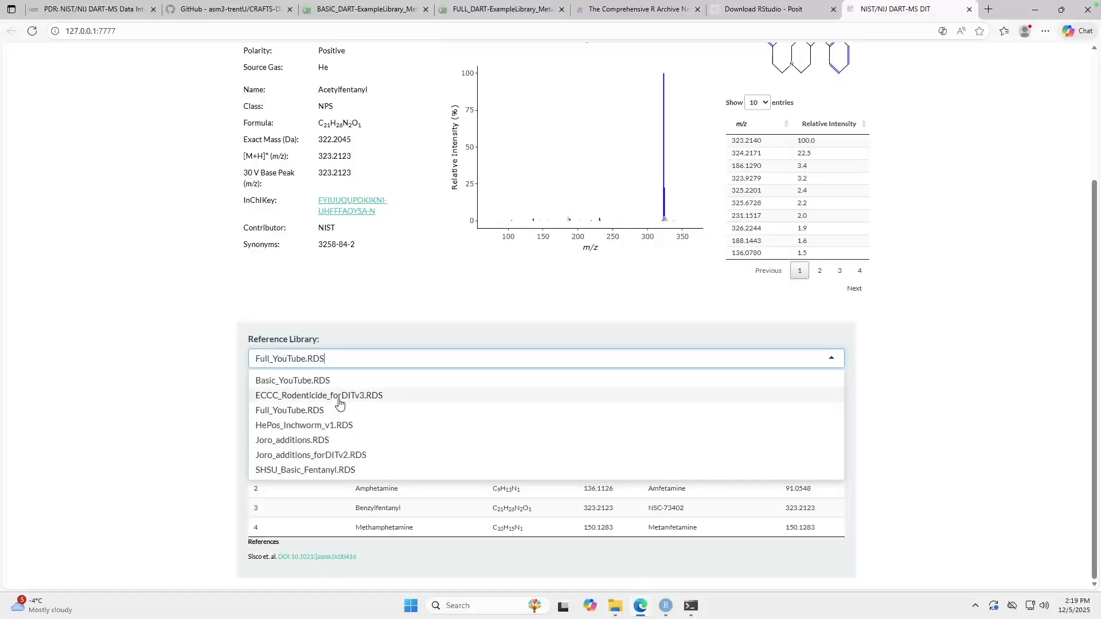
{"action": "left_click", "coordinate": [303, 471]}
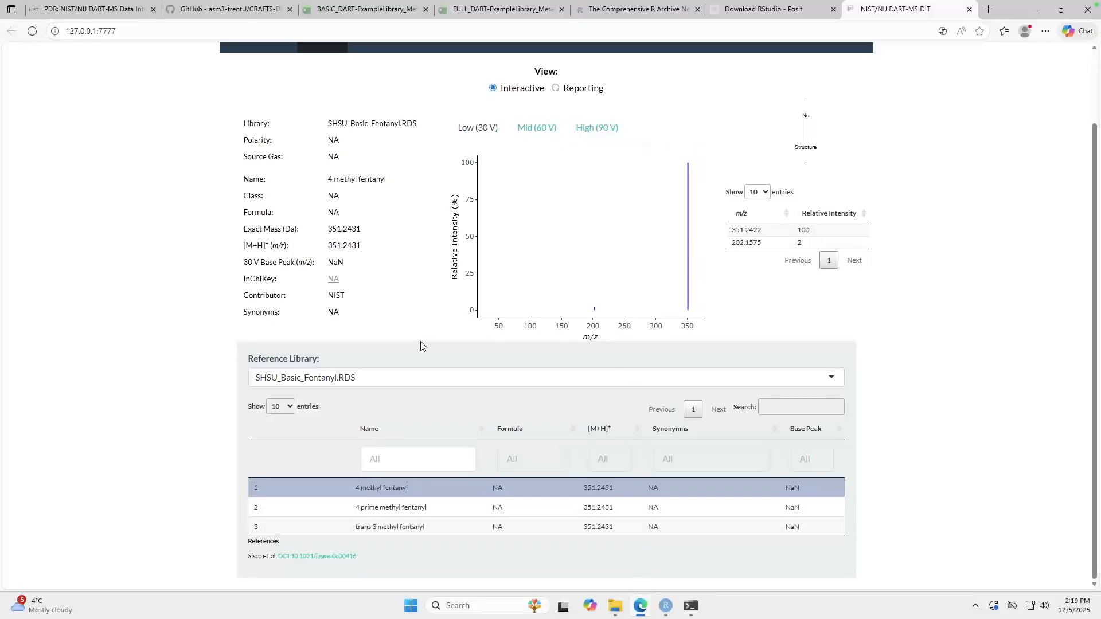
{"action": "left_click", "coordinate": [429, 380]}
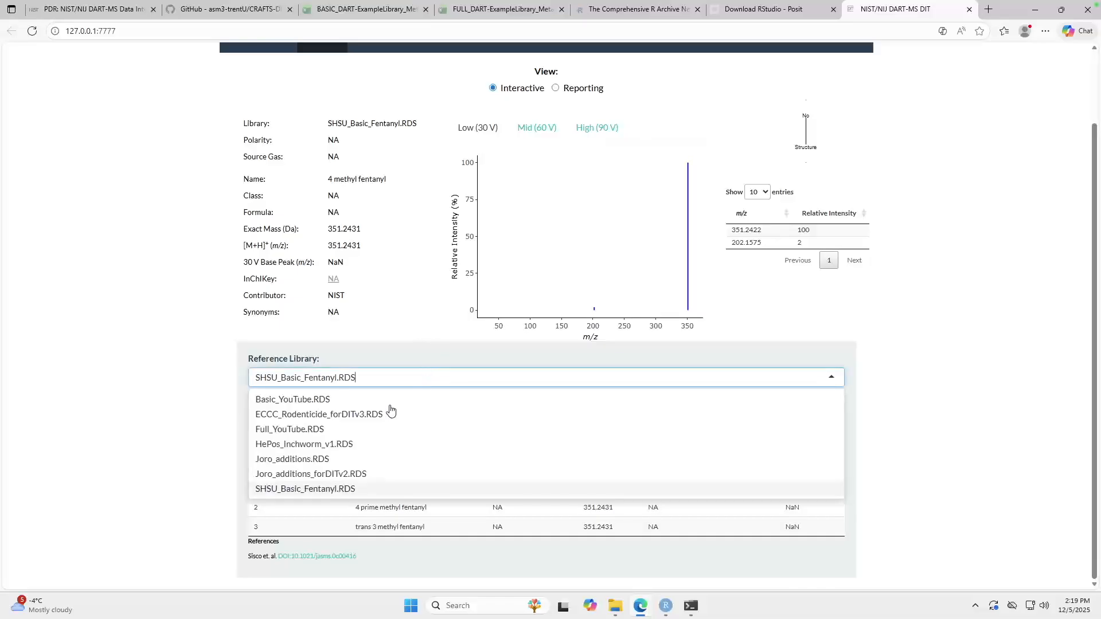
{"action": "left_click", "coordinate": [370, 415]}
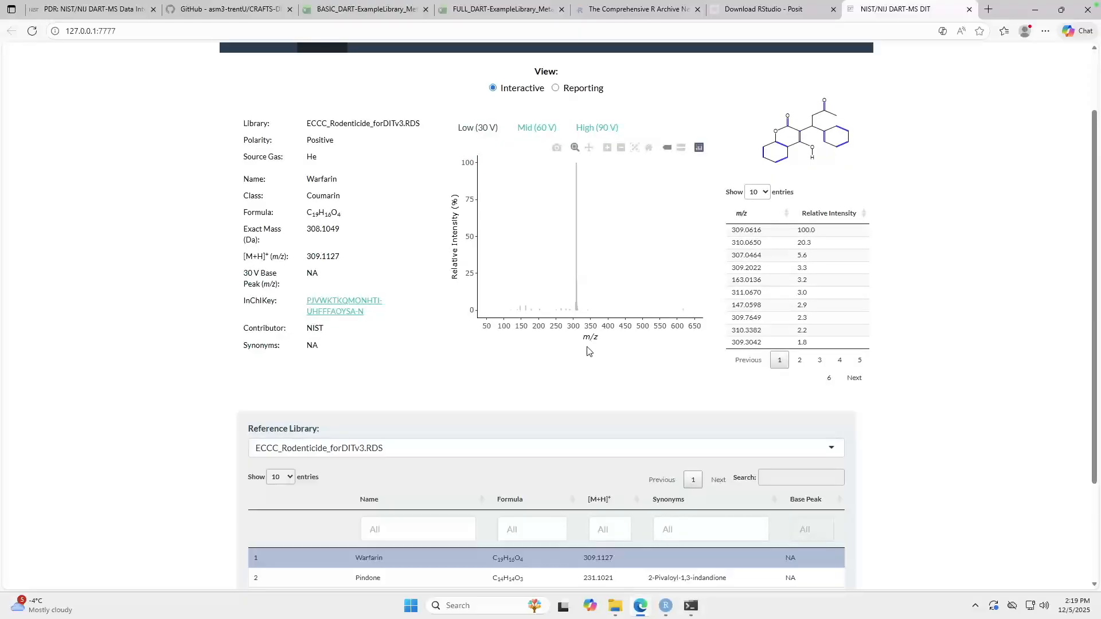
{"action": "scroll", "coordinate": [554, 413], "scroll_direction": "down", "scroll_amount": 1}
{"action": "scroll", "coordinate": [555, 413], "scroll_direction": "down", "scroll_amount": 2}
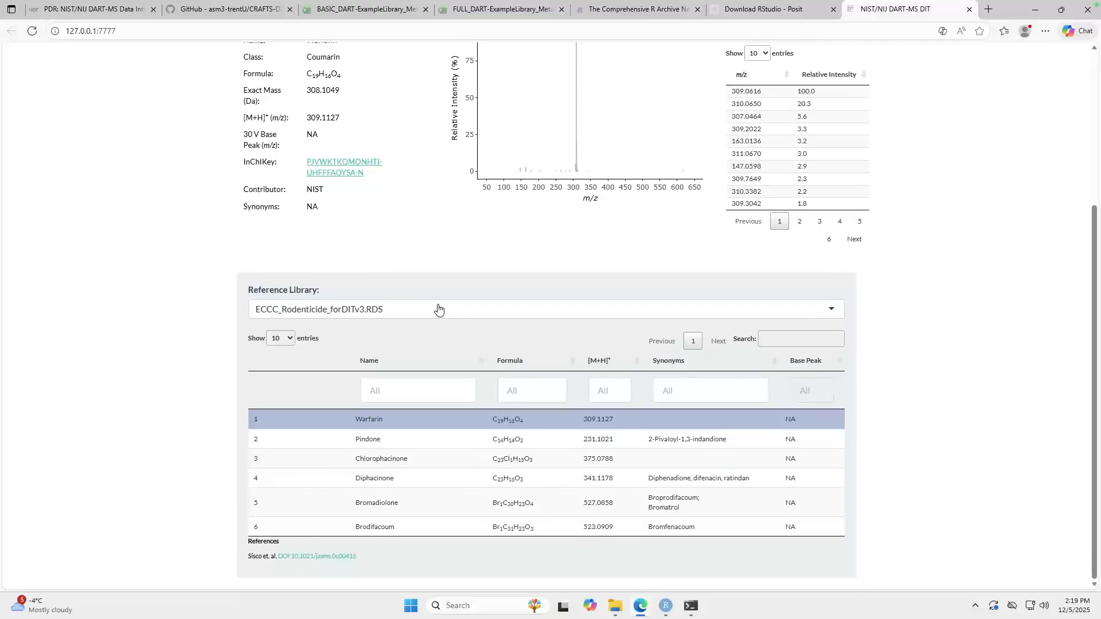
Step: Switch the Libraries page back to the Basic_YouTube.RDS reference library and view its first compound's details
{"action": "left_click", "coordinate": [439, 310]}
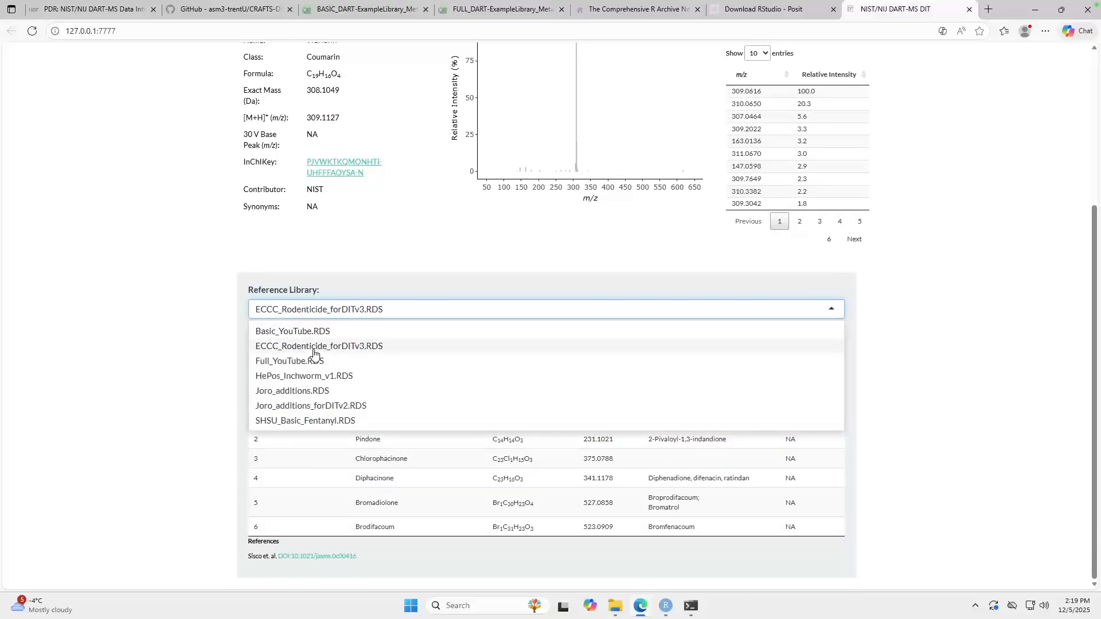
{"action": "left_click", "coordinate": [325, 333]}
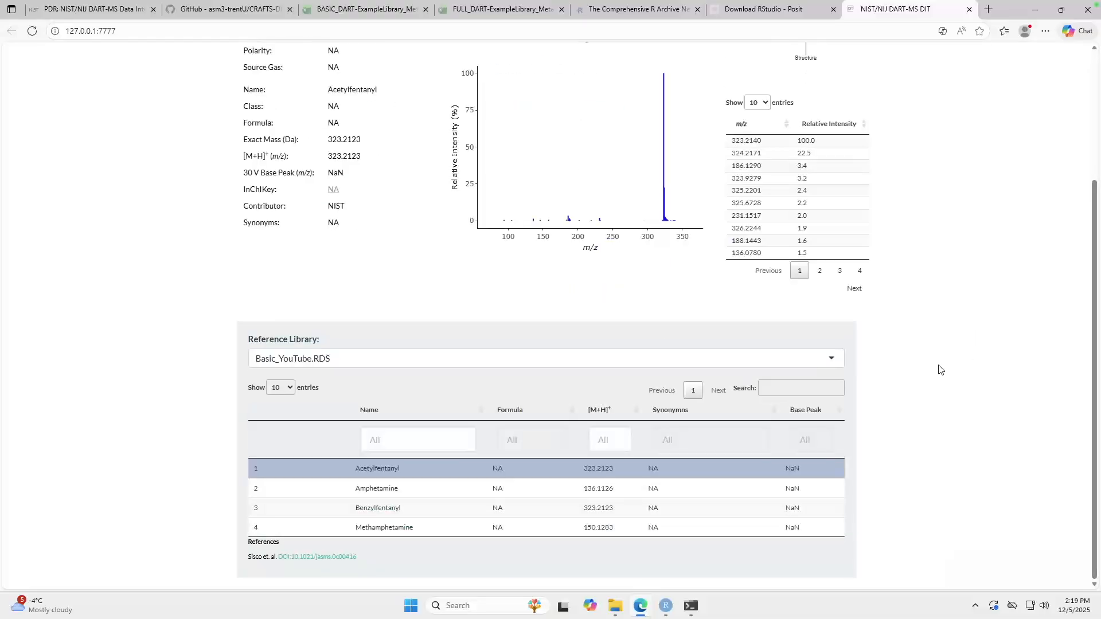
{"action": "scroll", "coordinate": [935, 373], "scroll_direction": "up", "scroll_amount": 2}
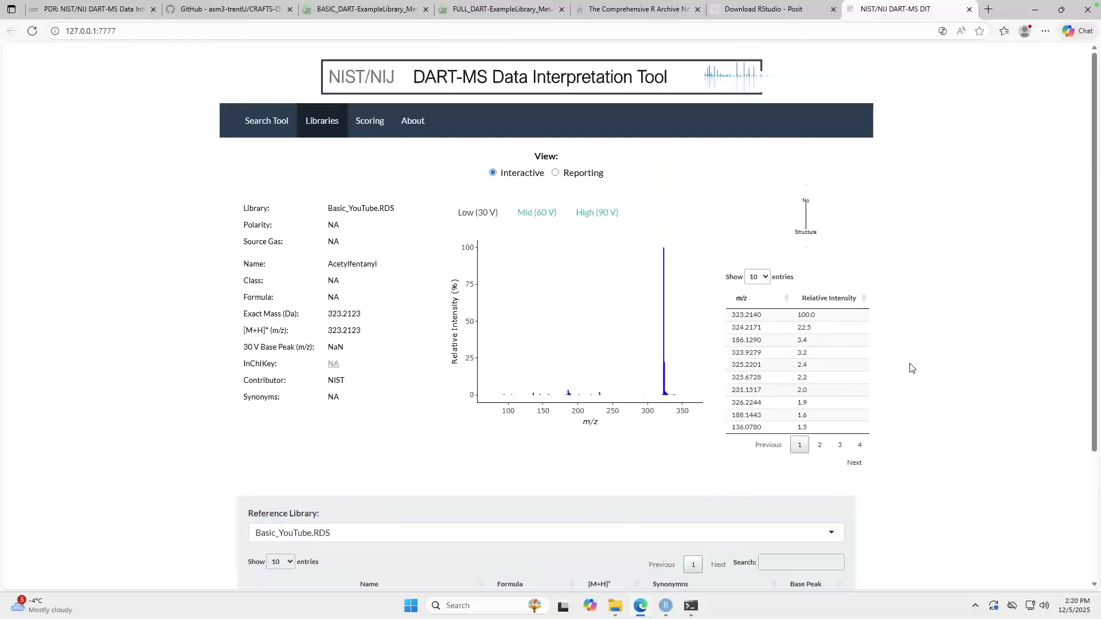
Step: On the Search Tool page, load Mixture3_30V.txt from the DITv3.22_Updated_10112024 folder's ExampleQuerySpectra_txt subfolder as the Low (30 V) query spectrum
{"action": "left_click", "coordinate": [265, 131]}
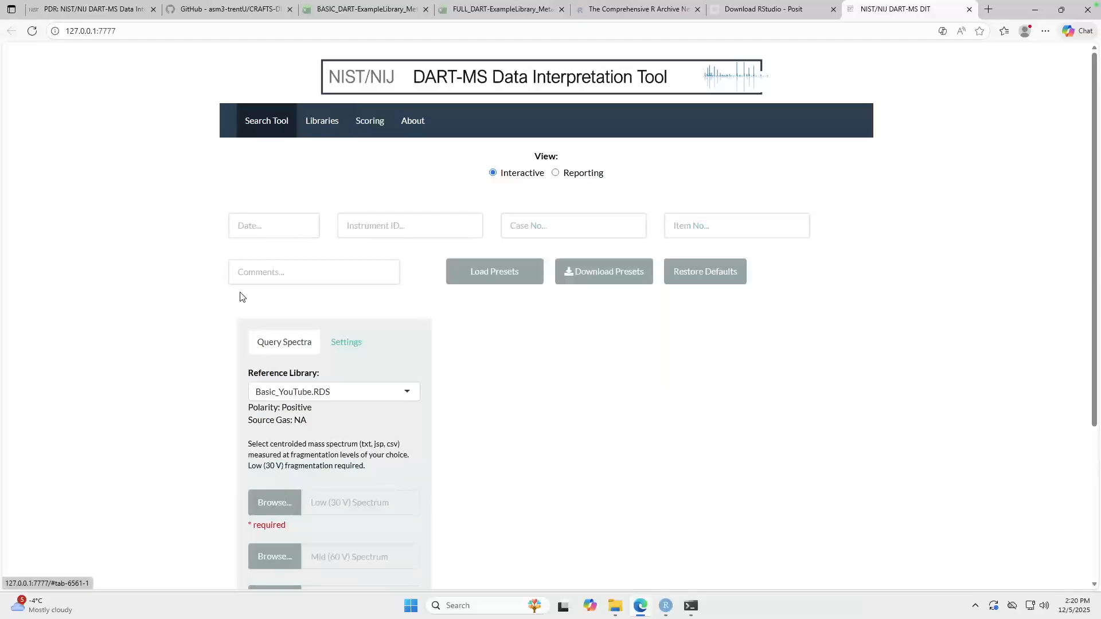
{"action": "scroll", "coordinate": [195, 294], "scroll_direction": "down", "scroll_amount": 4}
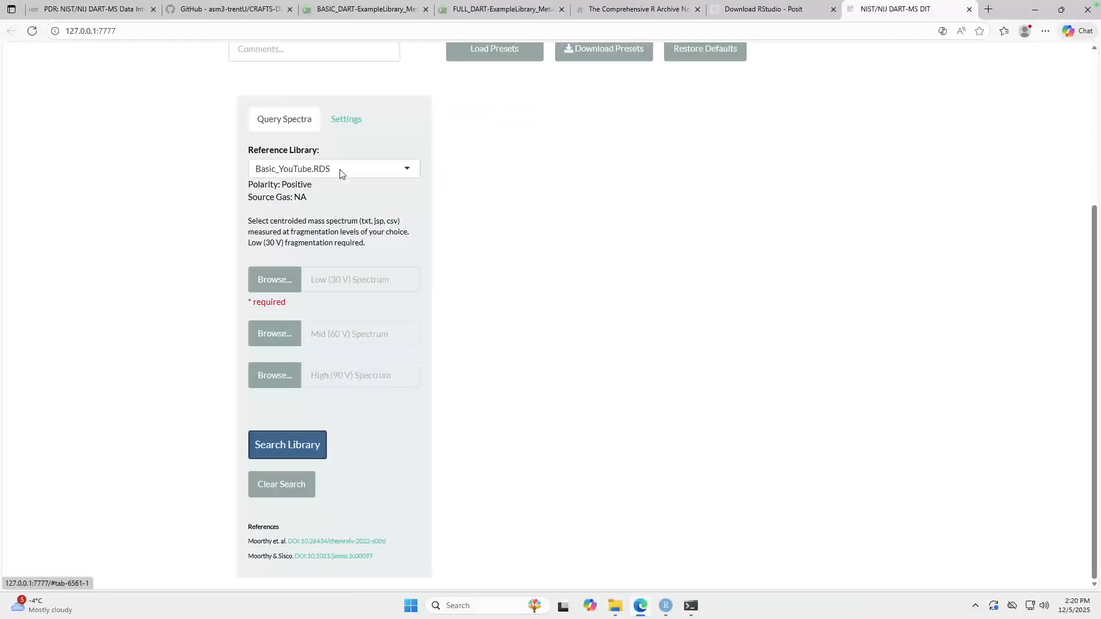
{"action": "scroll", "coordinate": [270, 277], "scroll_direction": "up", "scroll_amount": 4}
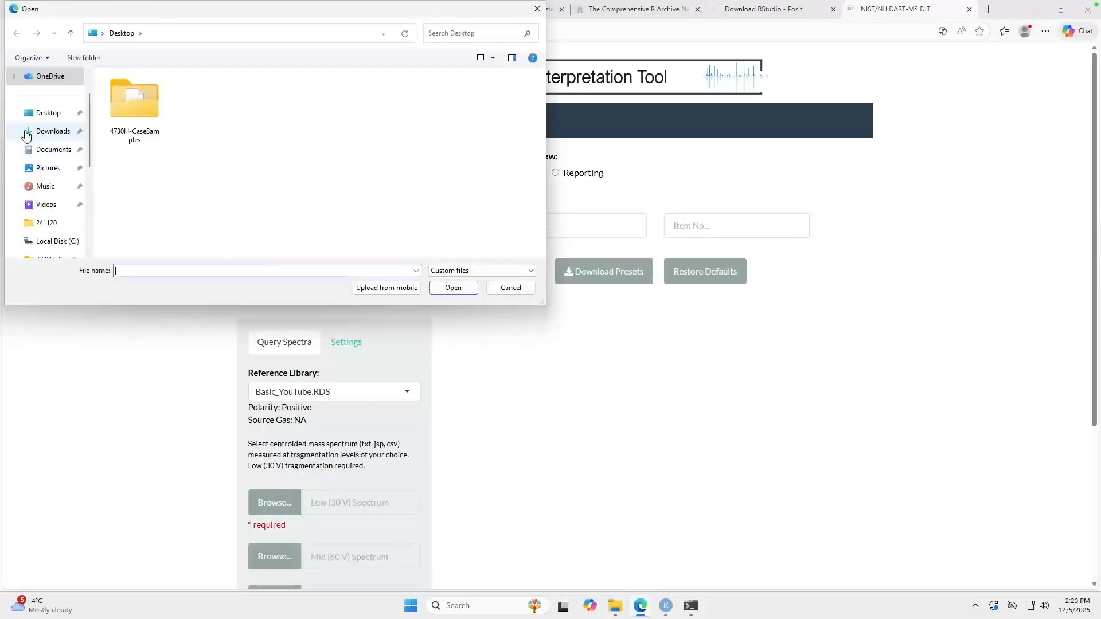
{"action": "left_click", "coordinate": [46, 241]}
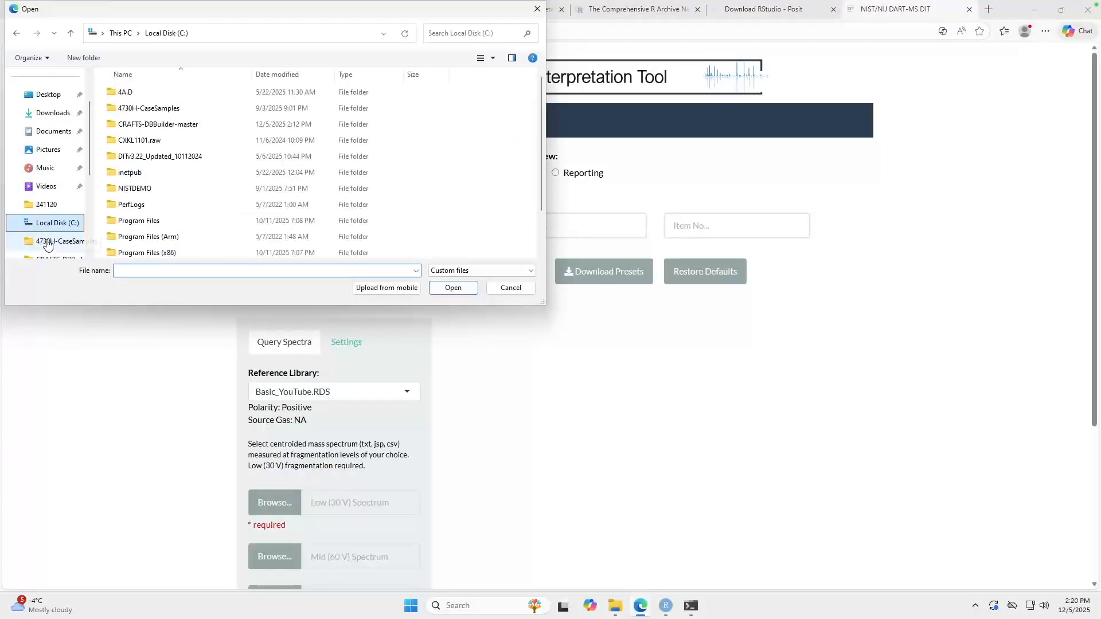
{"action": "double_click", "coordinate": [155, 155]}
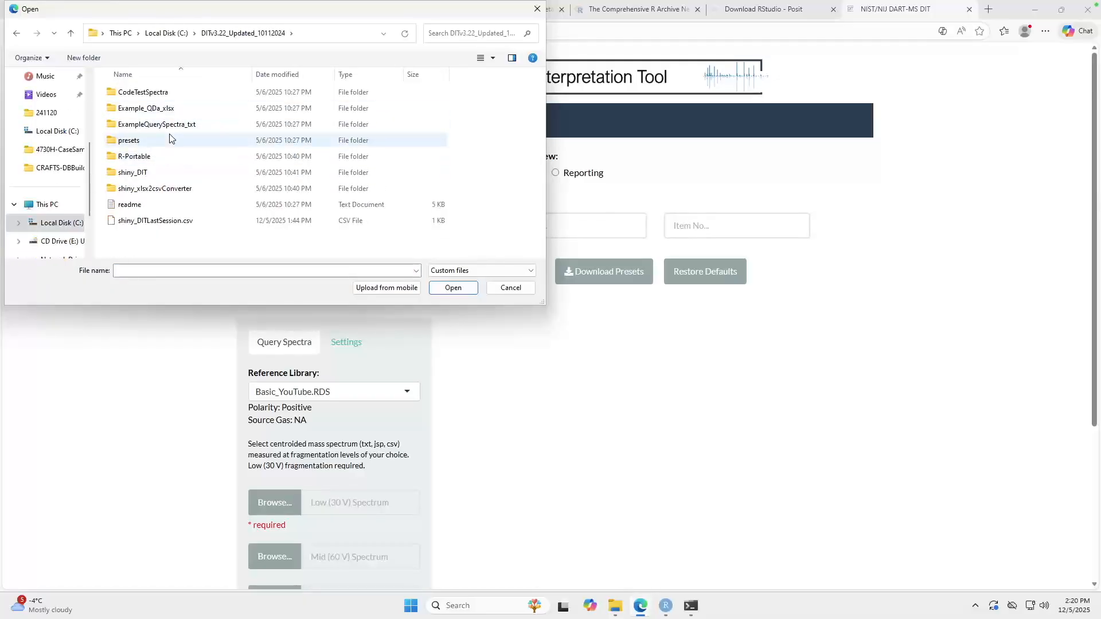
{"action": "double_click", "coordinate": [182, 125]}
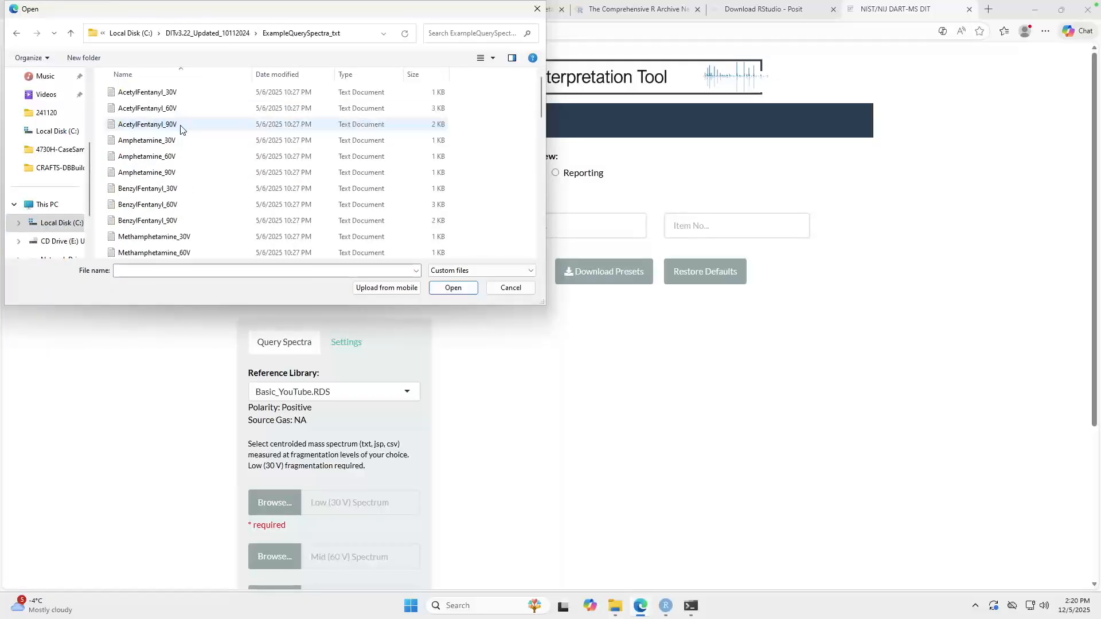
{"action": "scroll", "coordinate": [200, 218], "scroll_direction": "down", "scroll_amount": 3}
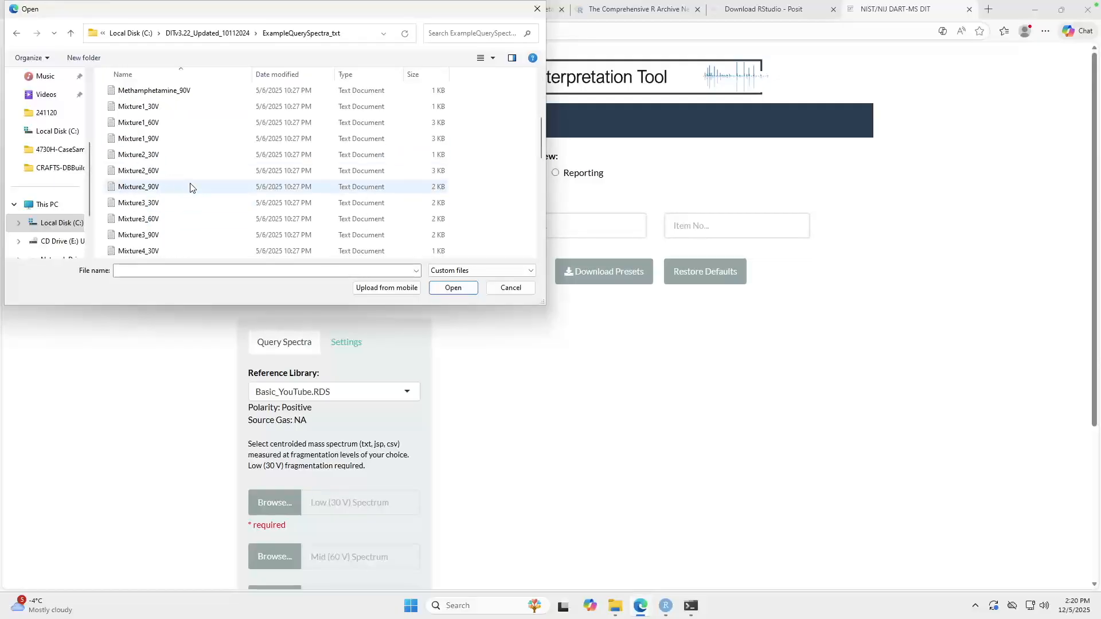
{"action": "double_click", "coordinate": [174, 204]}
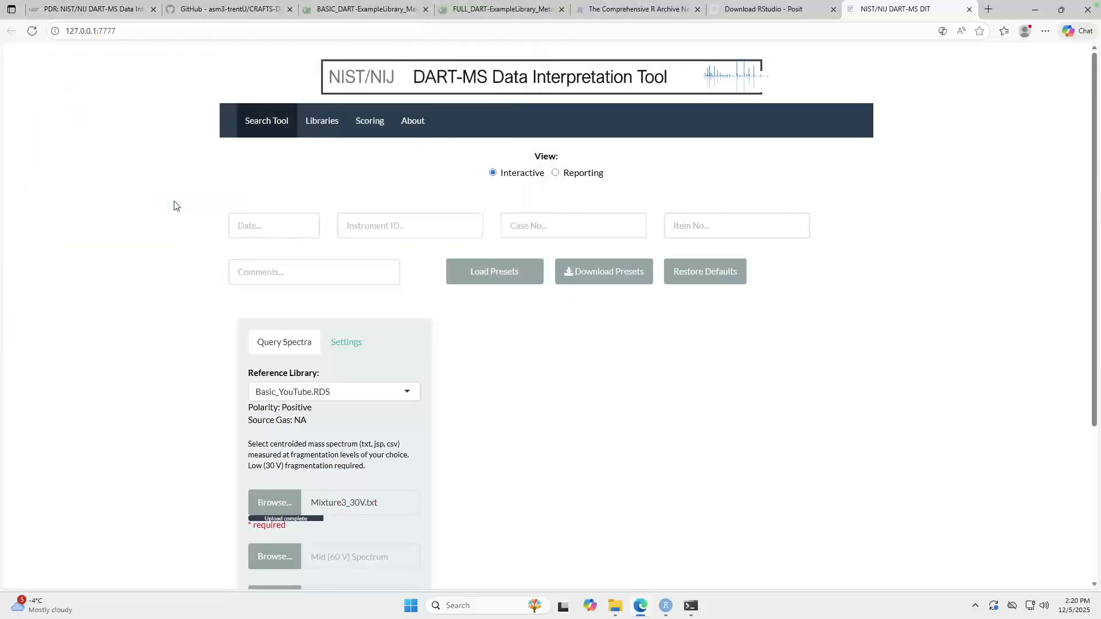
Step: Search the Basic_YouTube.RDS library with the Mixture3_30V.txt spectrum and inspect the target peaks in the Low (30 V) plot
{"action": "scroll", "coordinate": [146, 325], "scroll_direction": "down", "scroll_amount": 3}
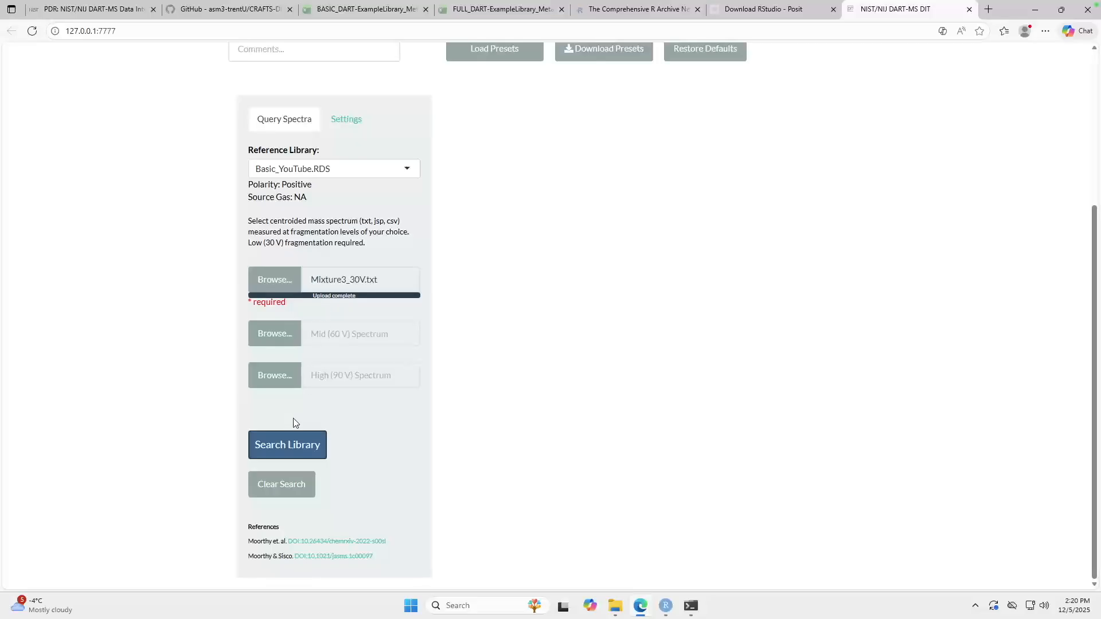
{"action": "left_click", "coordinate": [288, 447]}
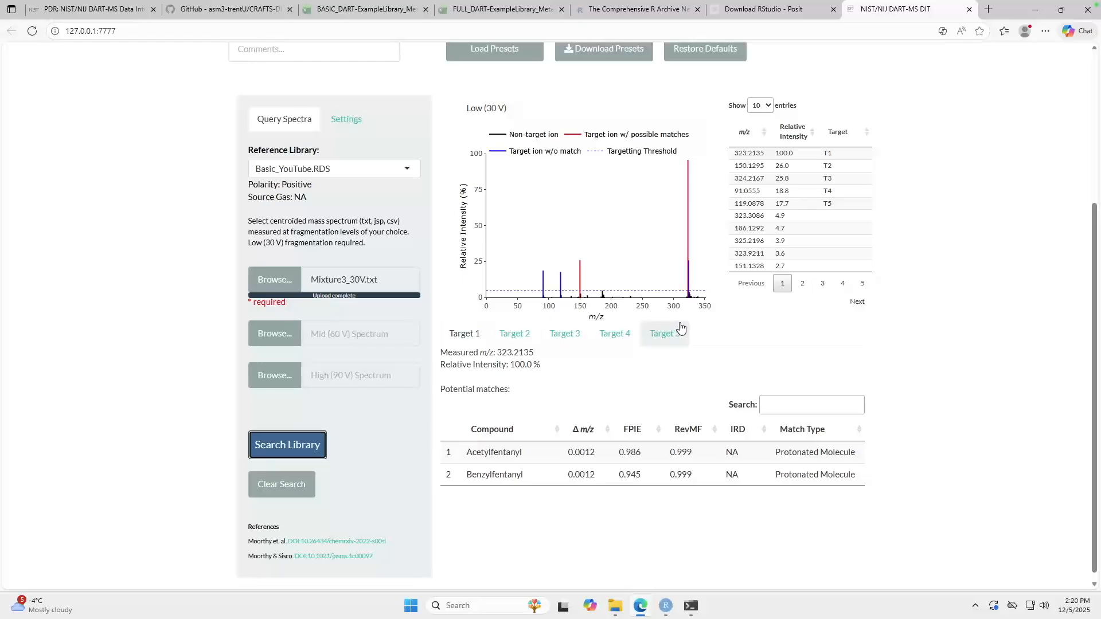
{"action": "mouse_move", "coordinate": [693, 281]}
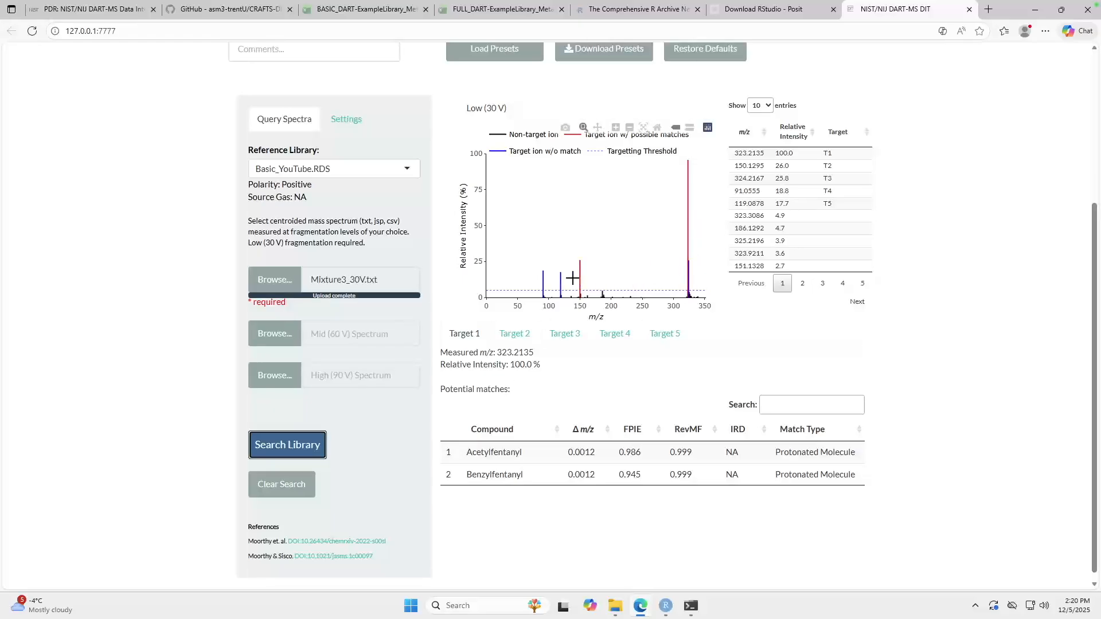
{"action": "mouse_move", "coordinate": [558, 291]}
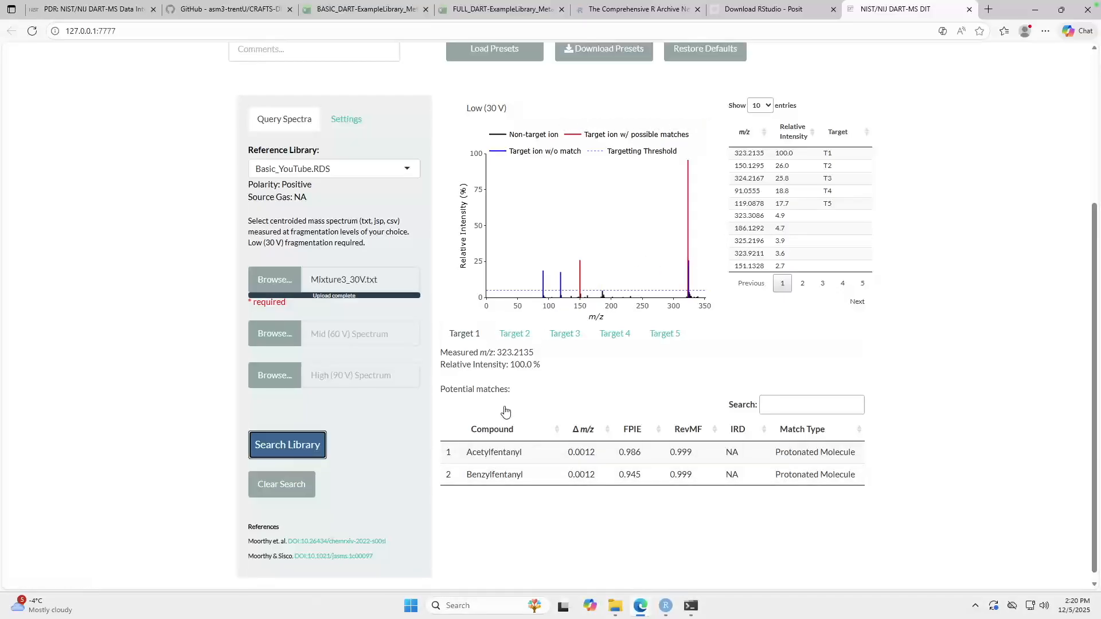
Step: Review the Basic_YouTube.RDS search results for Targets 2 through 5, ending back on Target 1
{"action": "left_click", "coordinate": [515, 338]}
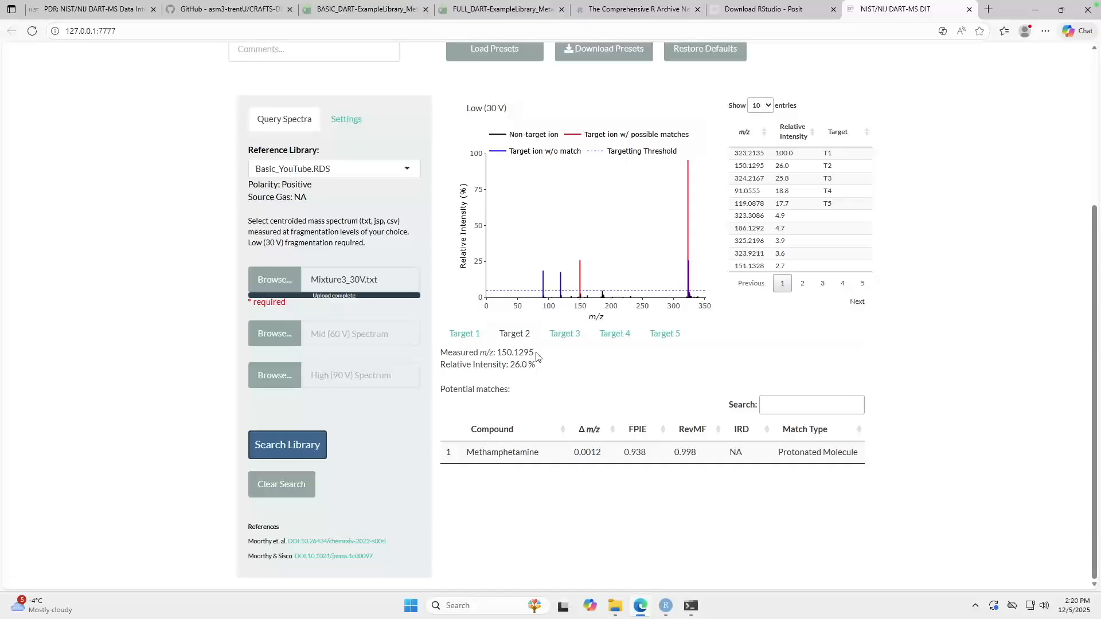
{"action": "left_click", "coordinate": [565, 333]}
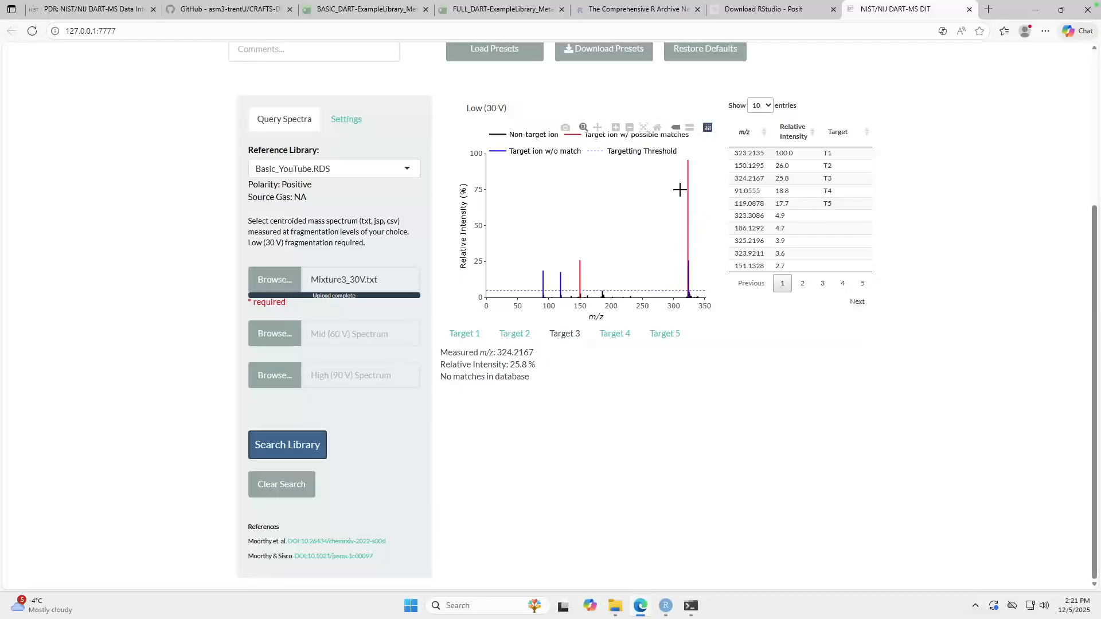
{"action": "left_click", "coordinate": [619, 337]}
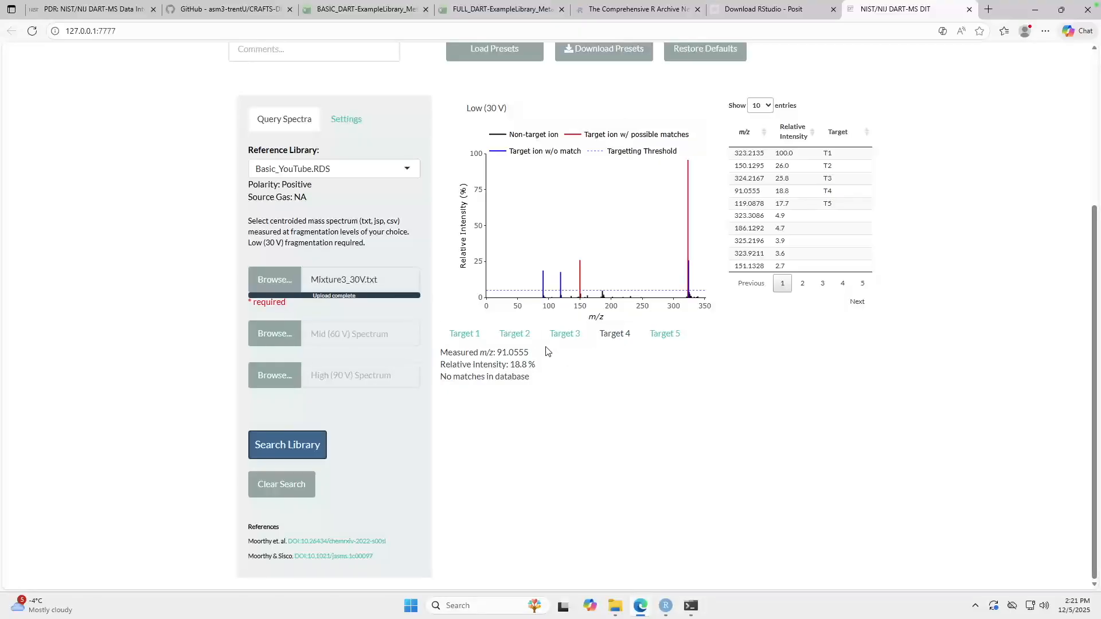
{"action": "left_click", "coordinate": [672, 337]}
{"action": "left_click", "coordinate": [461, 336]}
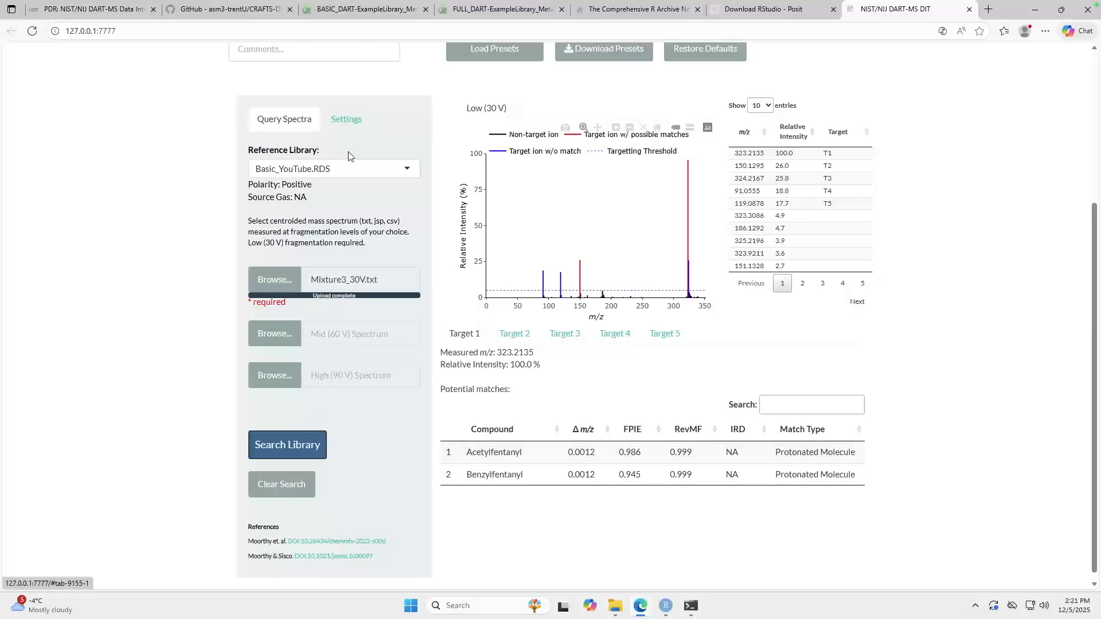
Step: Change the search's reference library to Full_YouTube.RDS and rerun the library search on the Mixture3_30V.txt spectrum
{"action": "left_click", "coordinate": [392, 170]}
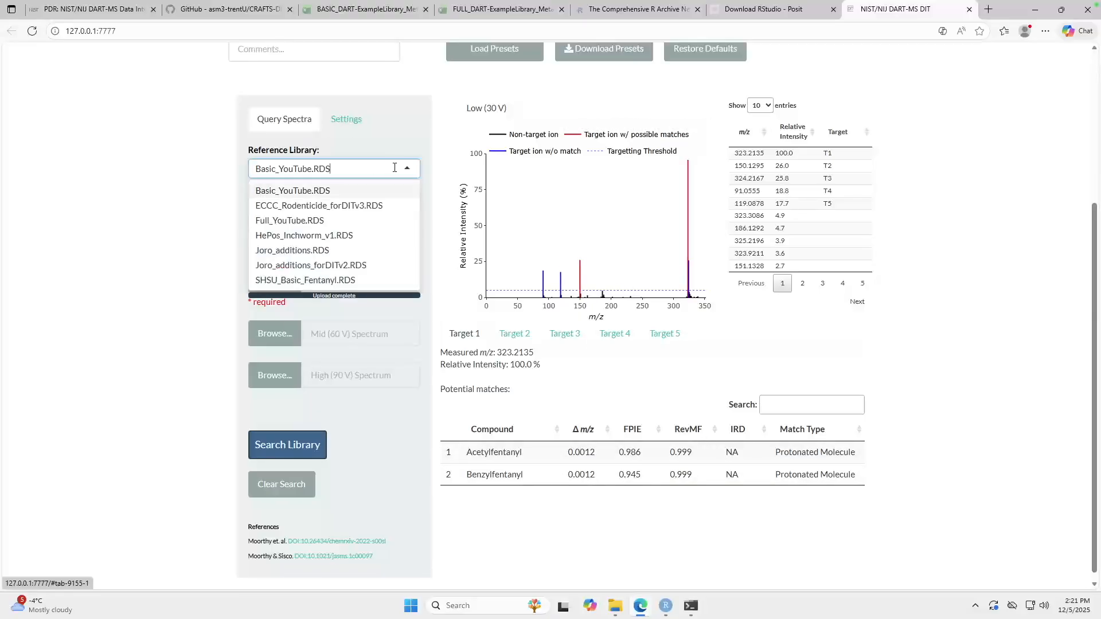
{"action": "left_click", "coordinate": [304, 221]}
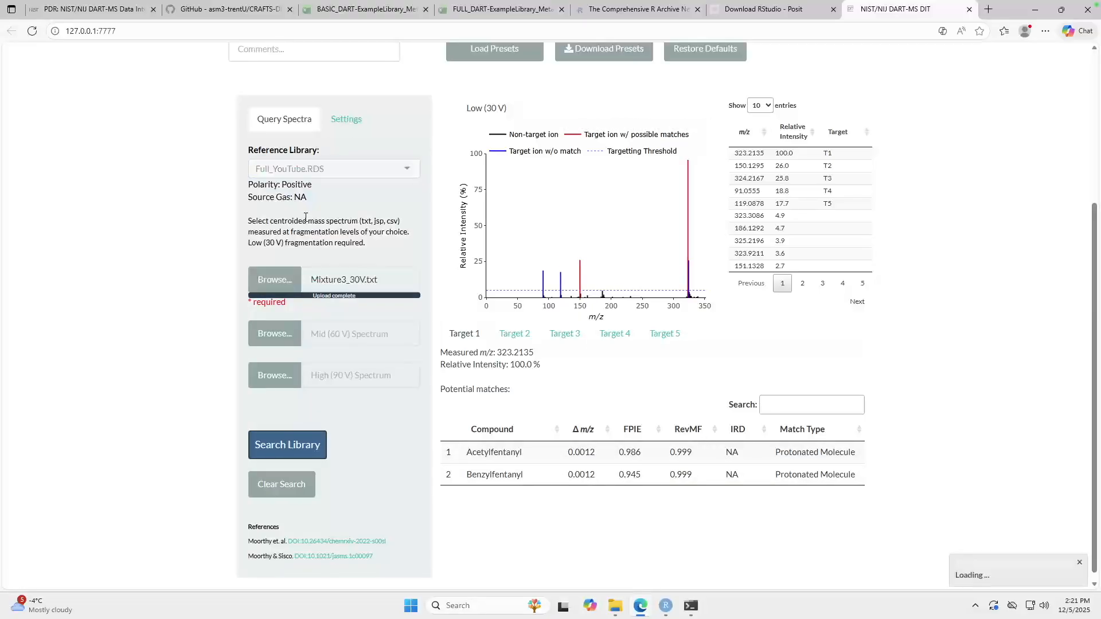
{"action": "left_click", "coordinate": [274, 442]}
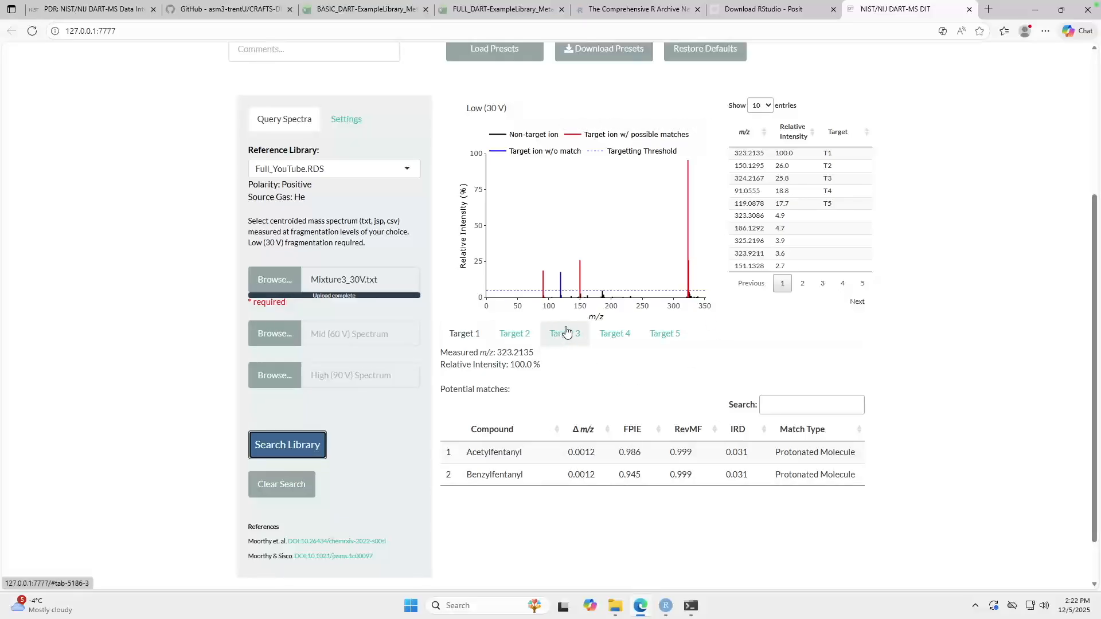
Step: Review the Full_YouTube.RDS search results and match types for Targets 3, 4 and 5, ending back on Target 1
{"action": "mouse_move", "coordinate": [691, 265]}
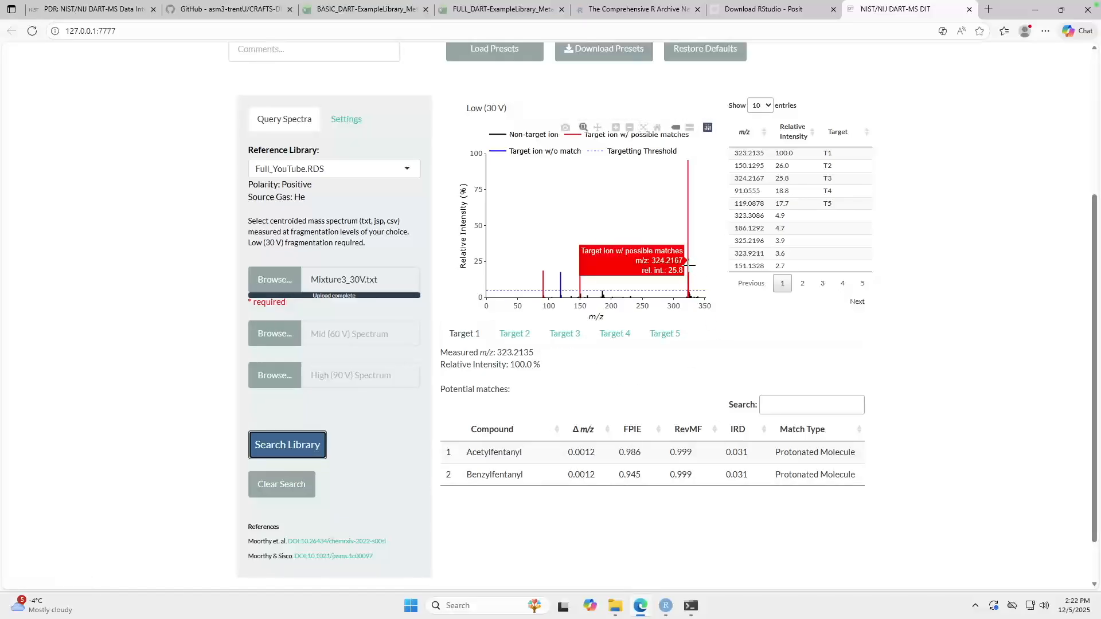
{"action": "left_click", "coordinate": [553, 336]}
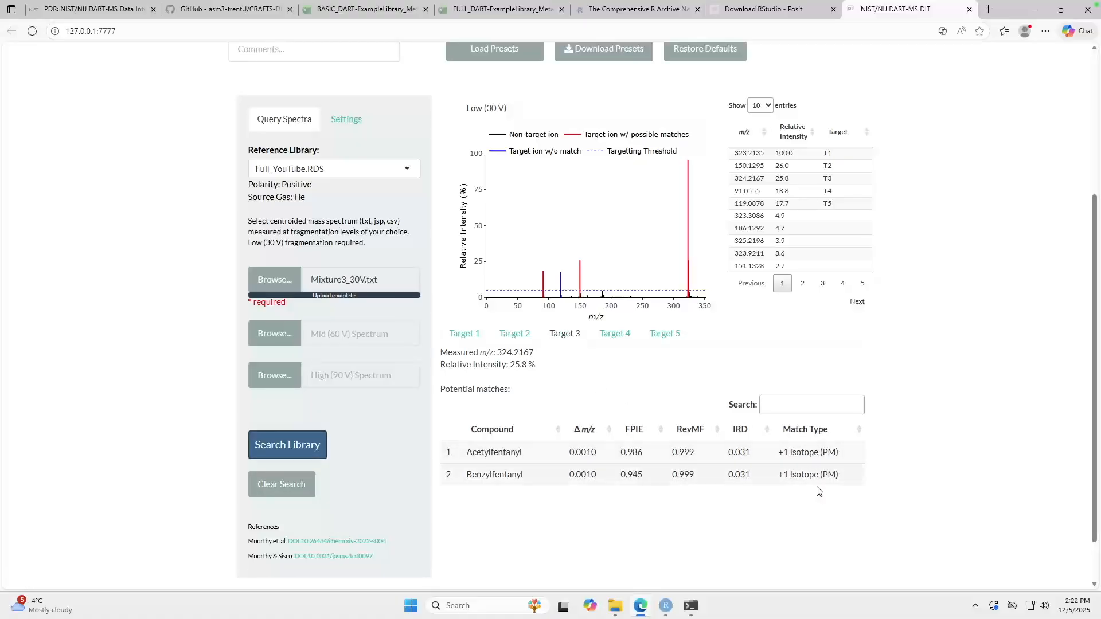
{"action": "left_click", "coordinate": [616, 337]}
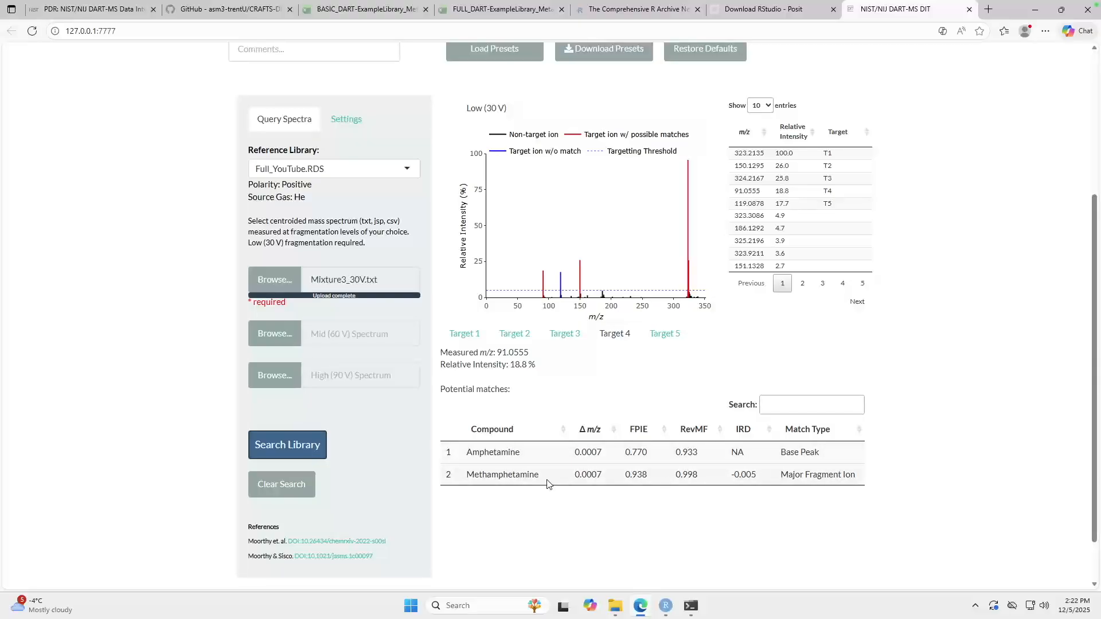
{"action": "left_click", "coordinate": [664, 343]}
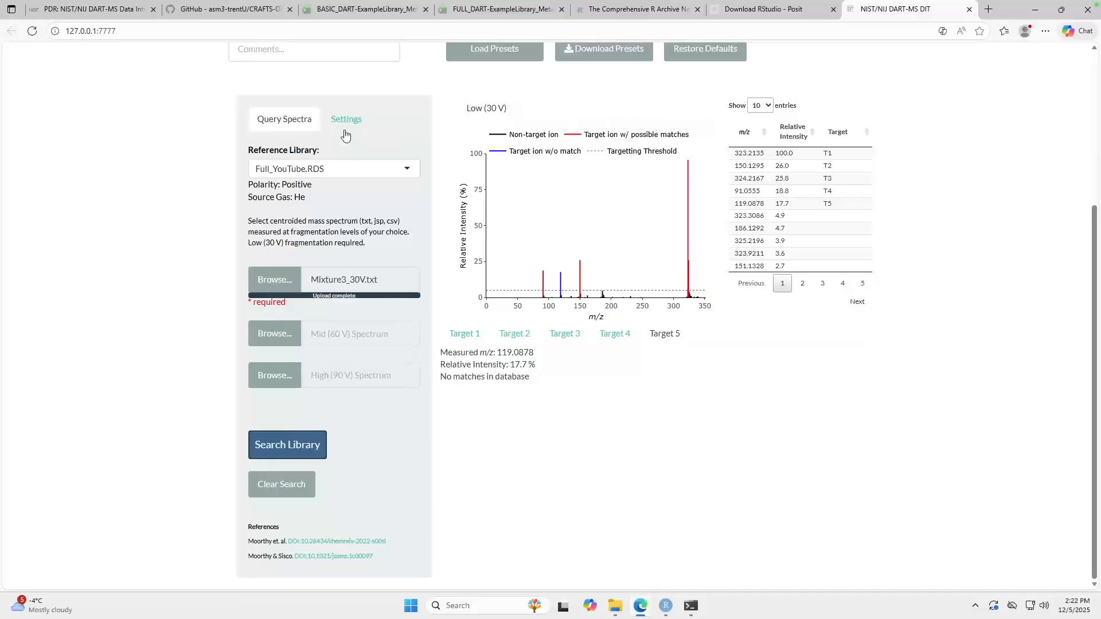
{"action": "left_click", "coordinate": [457, 339]}
{"action": "scroll", "coordinate": [540, 418], "scroll_direction": "down", "scroll_amount": 1}
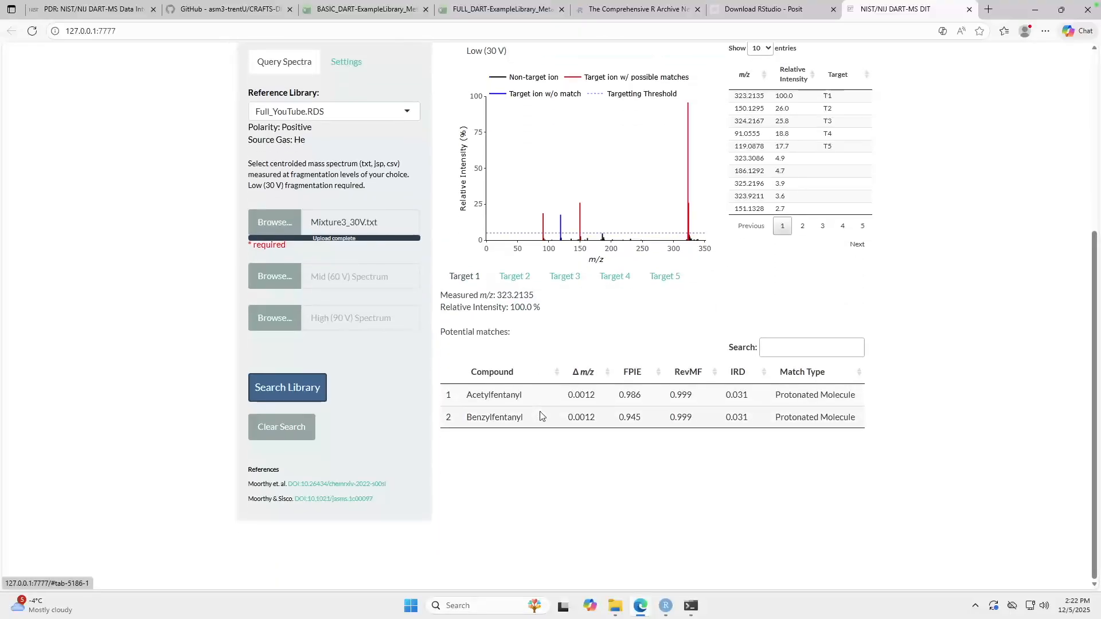
{"action": "scroll", "coordinate": [539, 416], "scroll_direction": "up", "scroll_amount": 4}
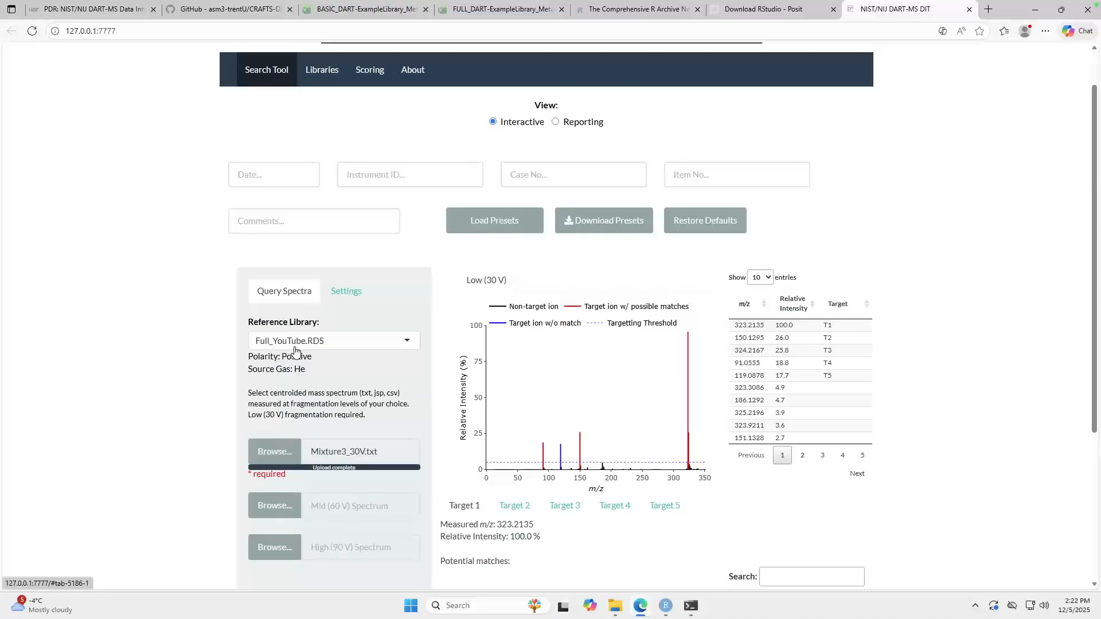